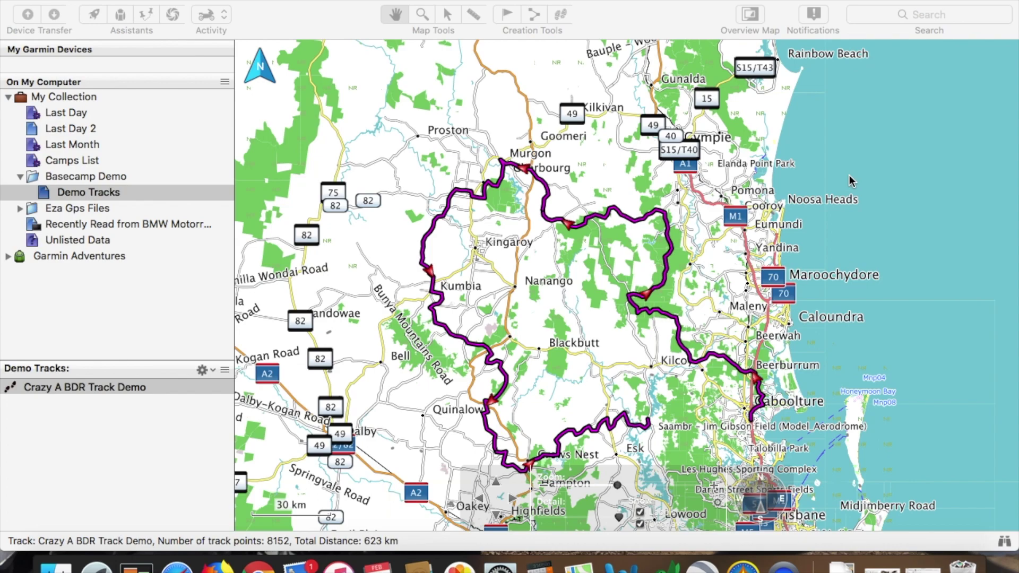
Create a Motorcycling route from the Kandanga Road and Williams Road junction, along Kandanga Road and Kilkoy Murgon Road, to rejoin the Crazy A BDR track
click(423, 15)
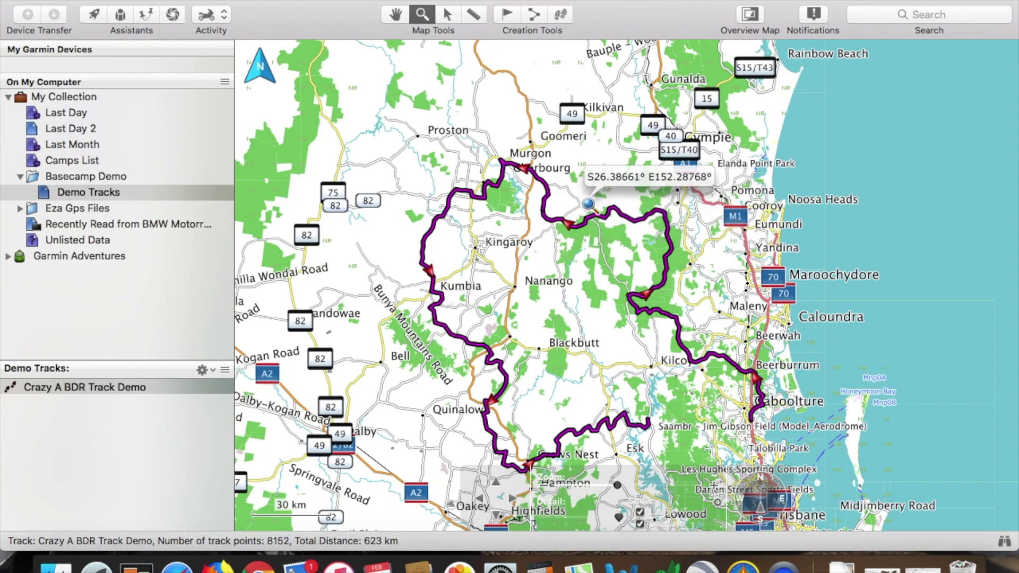
drag(566, 208, 642, 257)
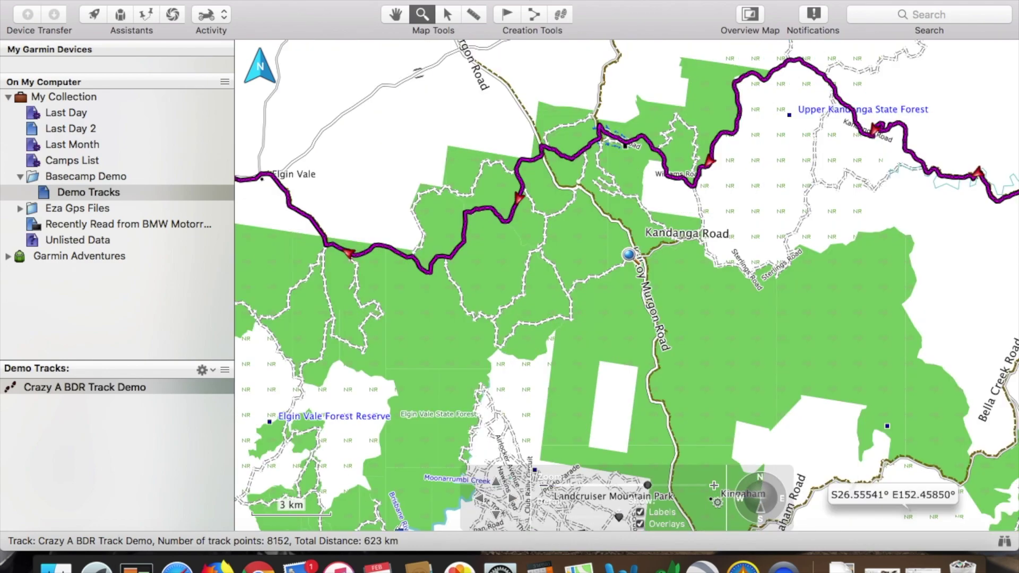
click(395, 16)
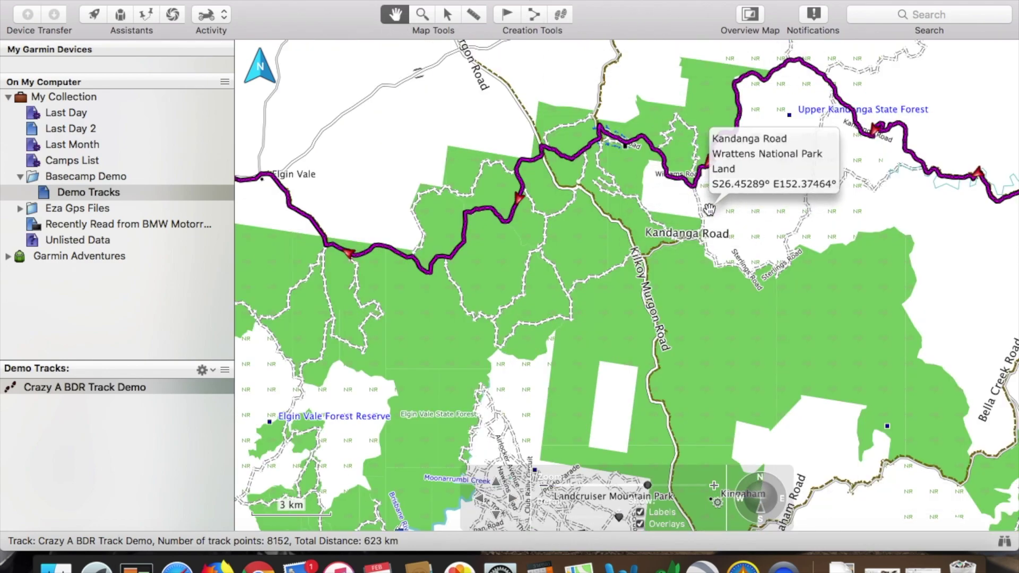
scroll(710, 210, up, 1)
scroll(709, 210, up, 3)
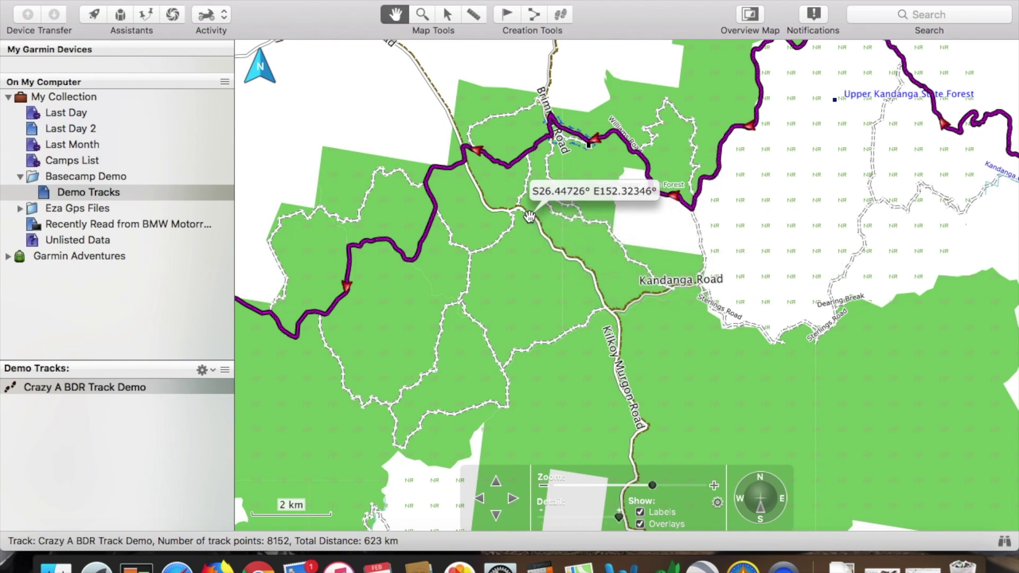
click(534, 16)
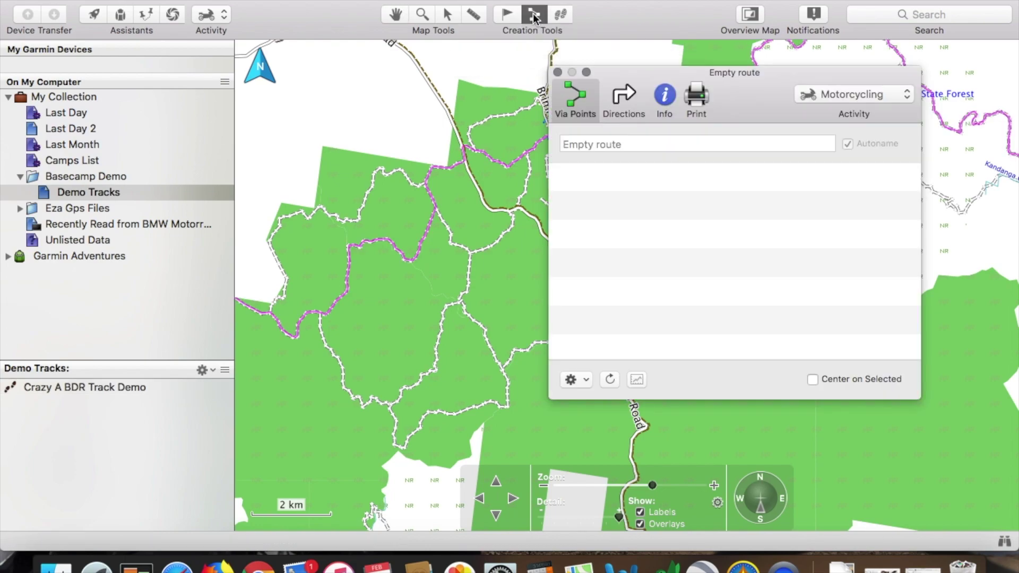
click(557, 73)
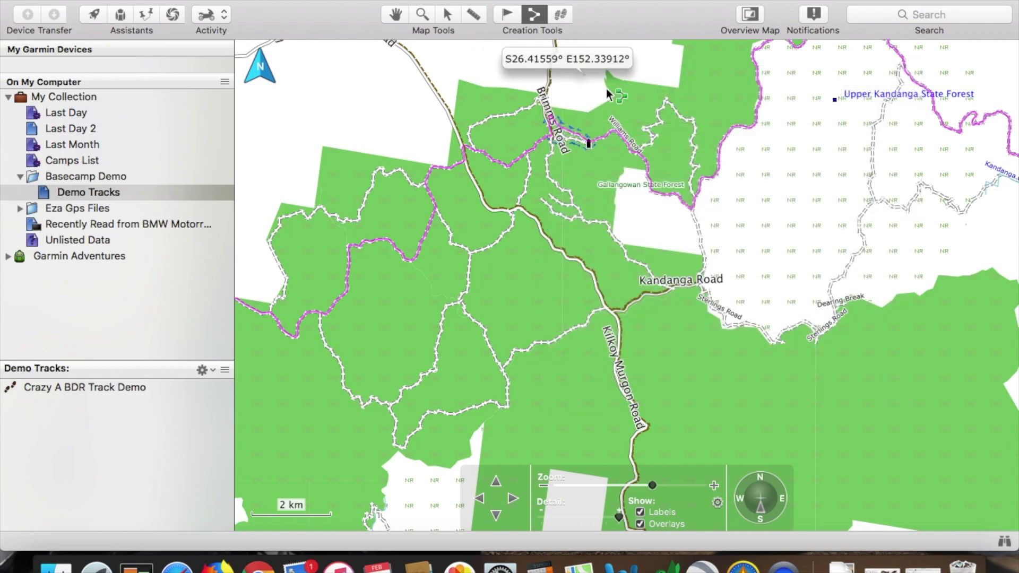
click(692, 212)
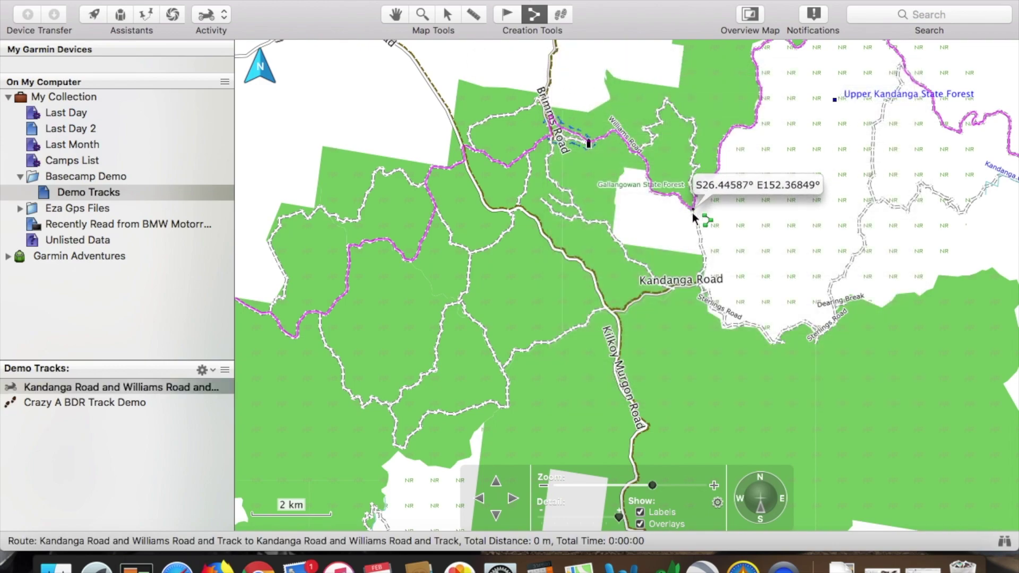
click(614, 318)
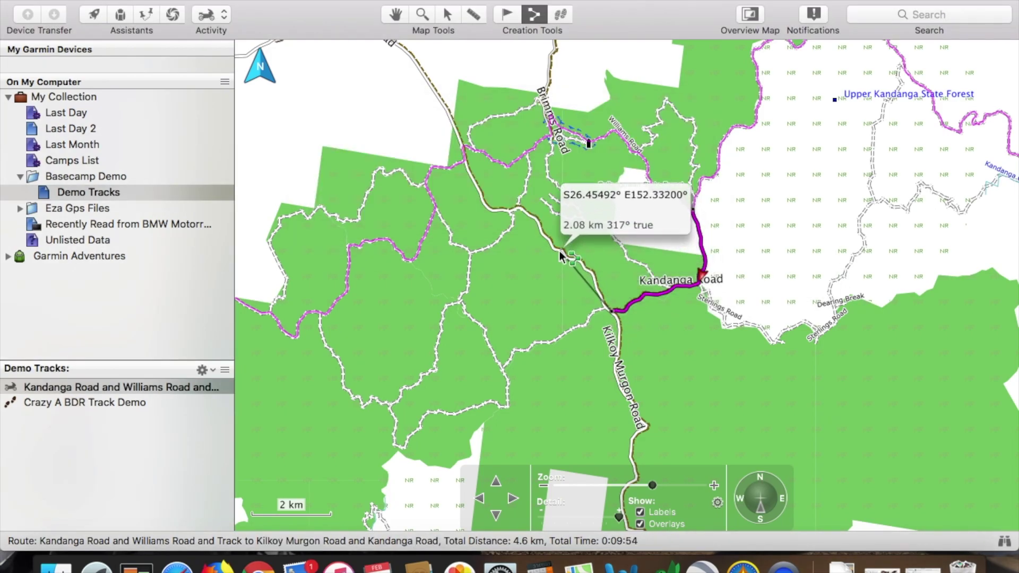
click(539, 225)
click(466, 165)
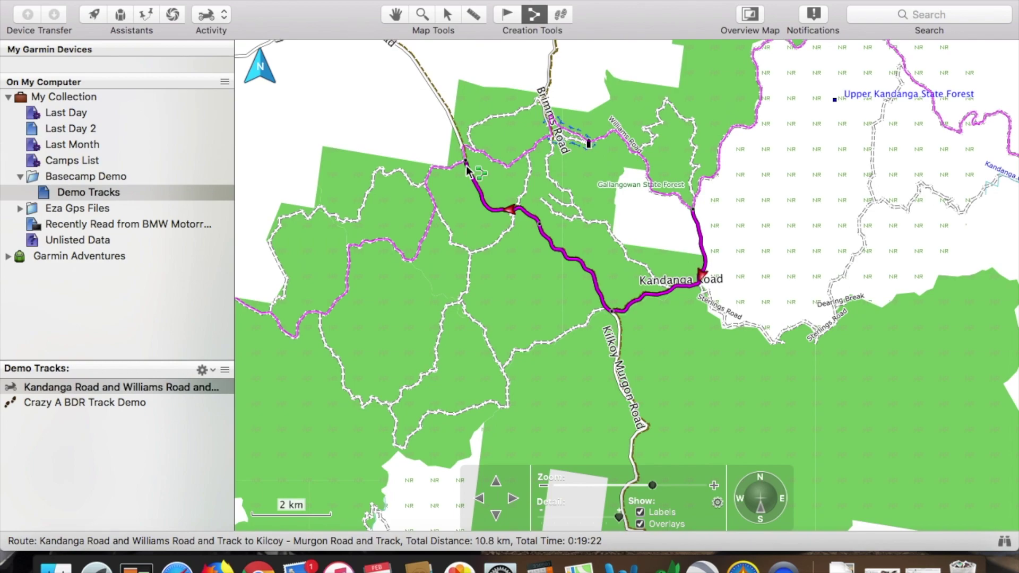
key(Escape)
click(396, 15)
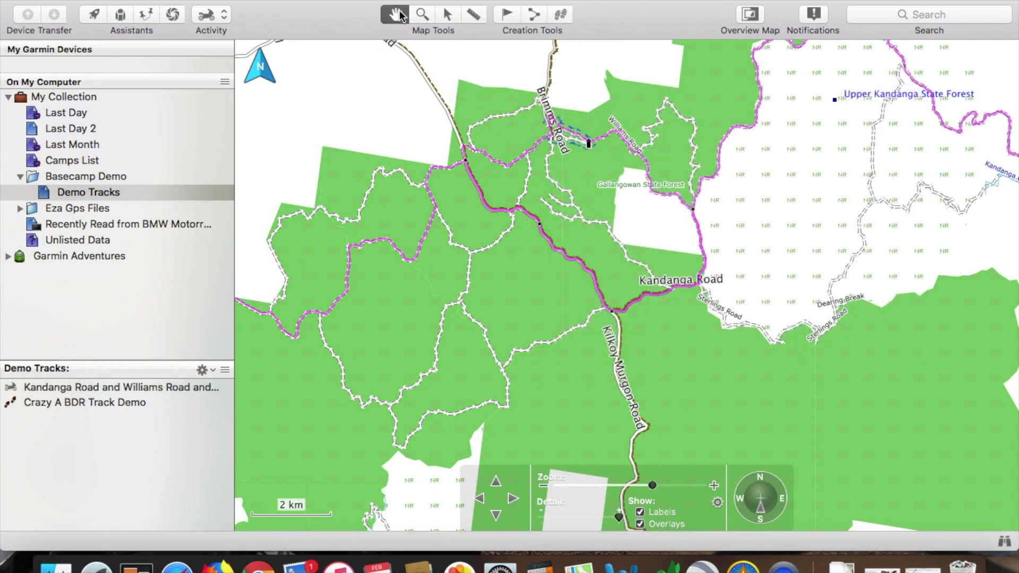
Create a track from the new Kandanga Road route in the Demo Tracks list
click(115, 388)
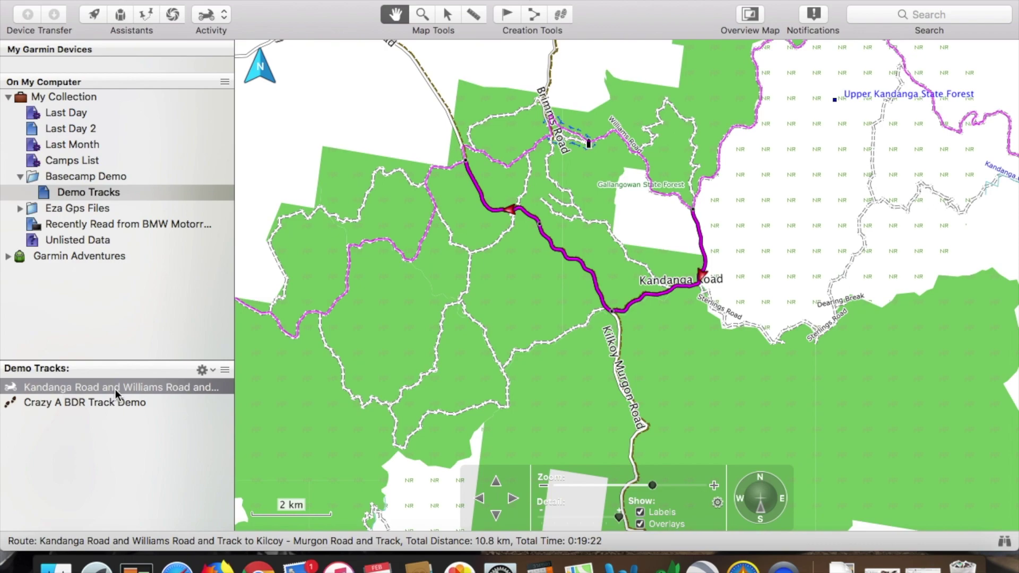
right_click(127, 387)
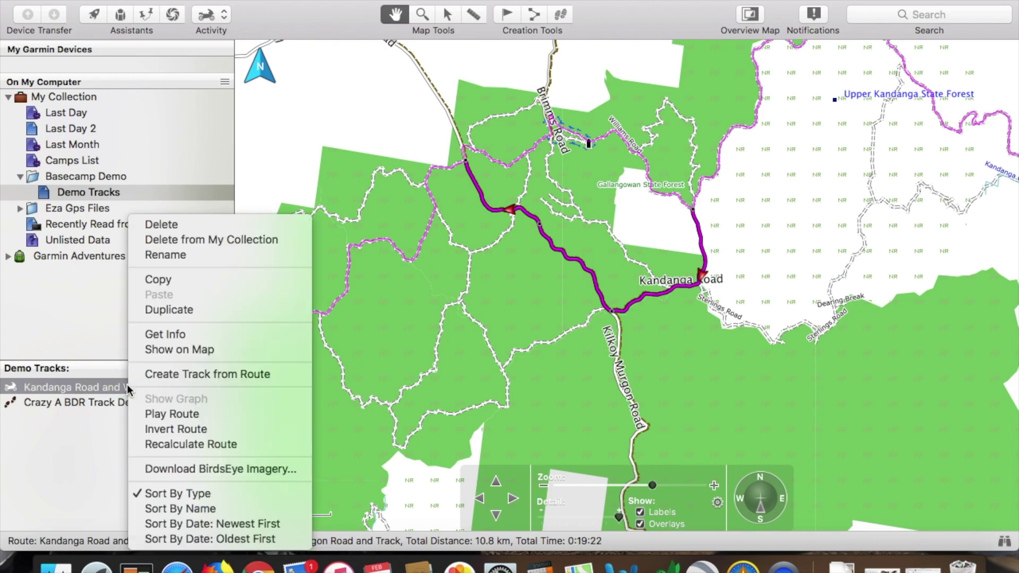
click(143, 375)
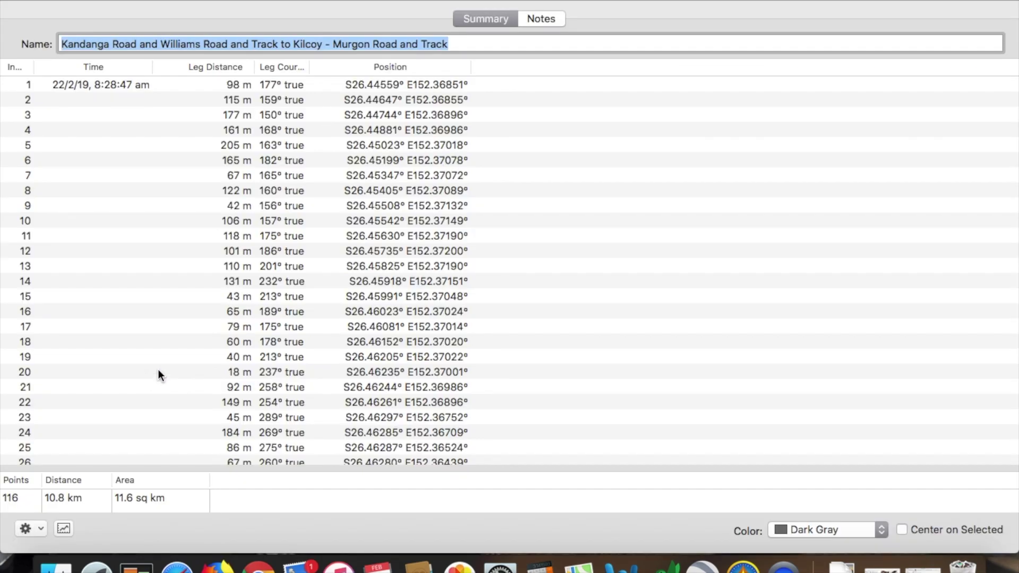
Set the new track's color to Red and name it temp
click(881, 530)
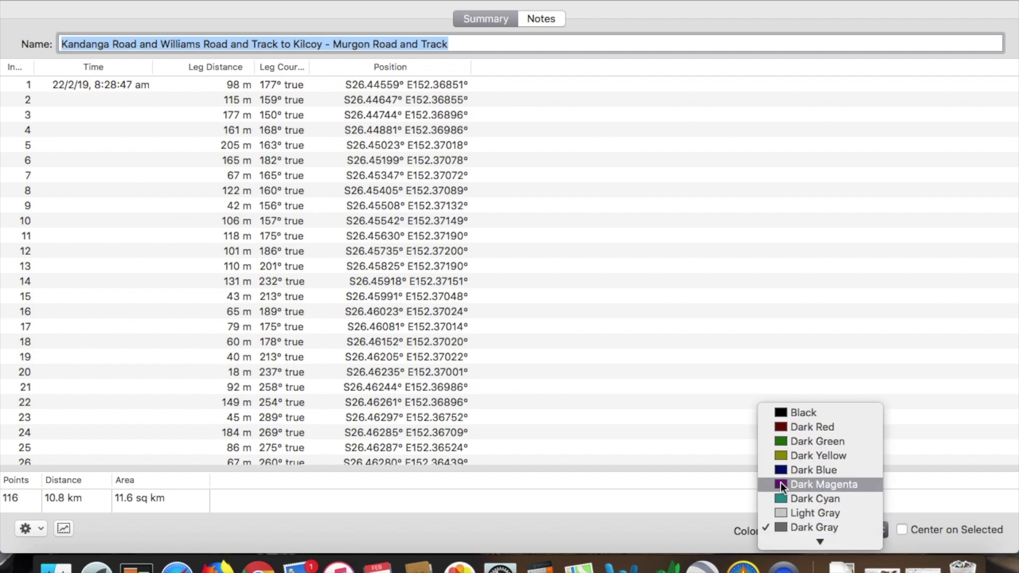
scroll(781, 481, down, 3)
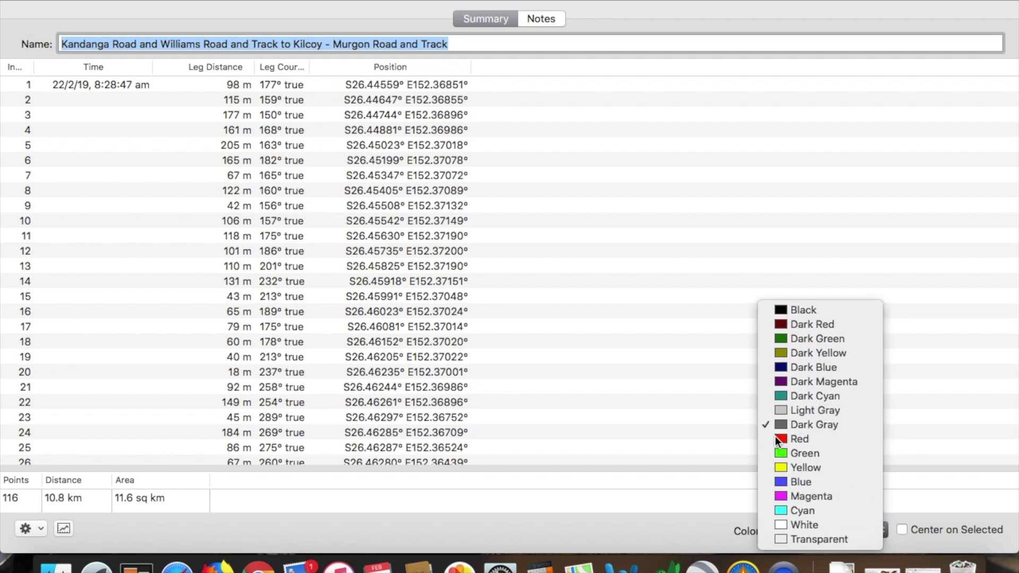
click(799, 439)
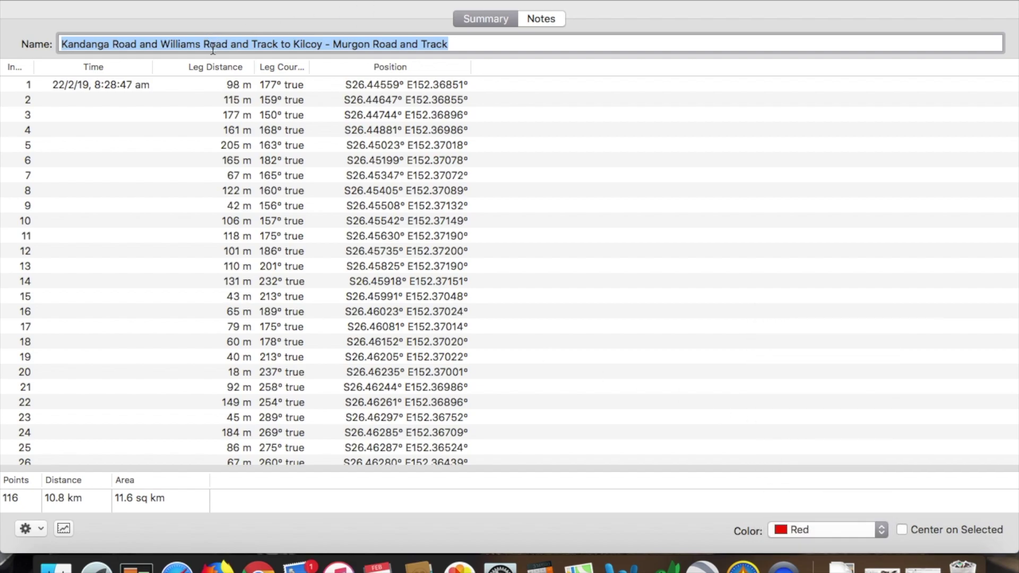
text(temp)
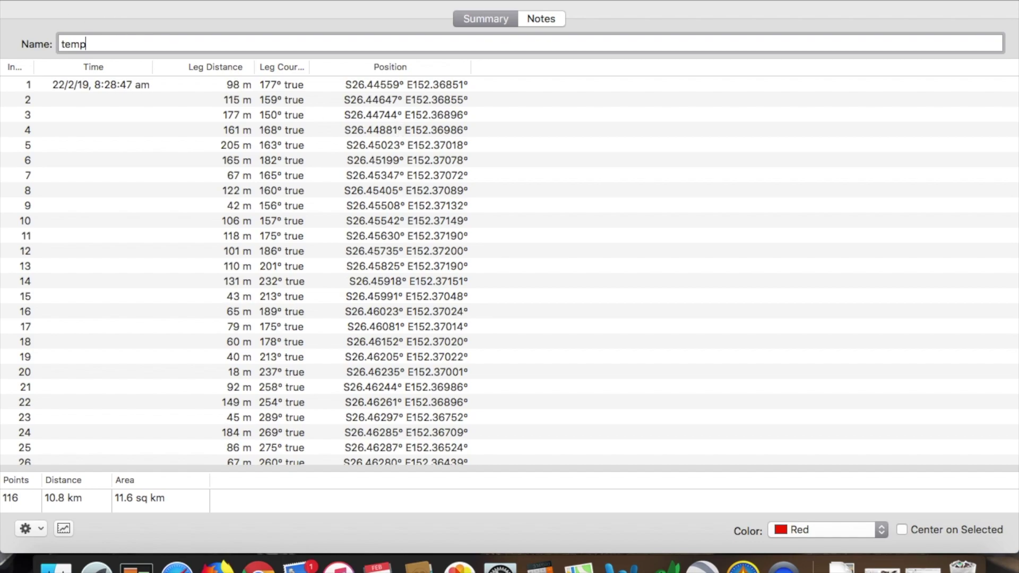
click(12, 5)
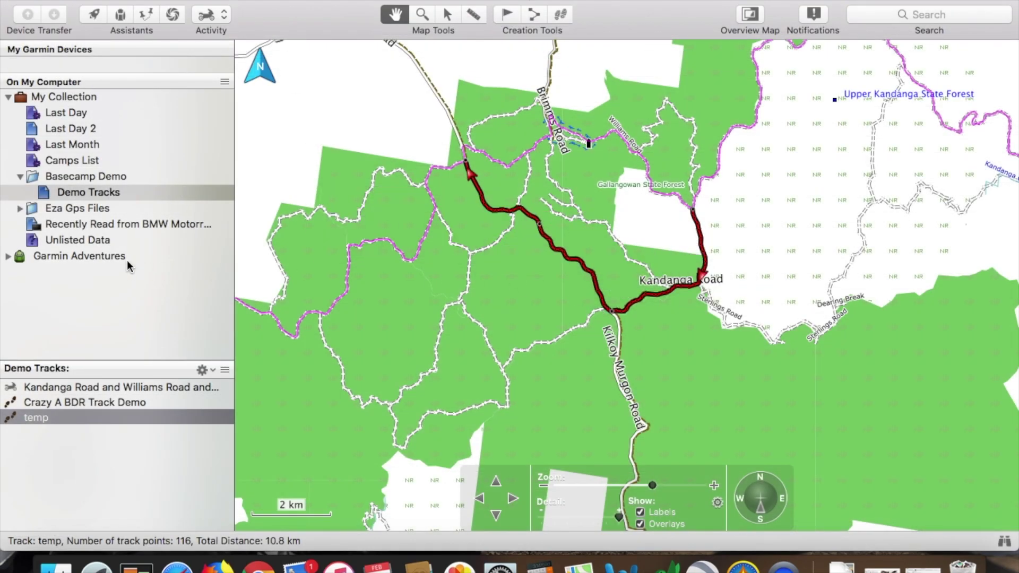
Delete the original Kandanga Road route from My Collection, keeping the temp track
click(57, 393)
right_click(58, 393)
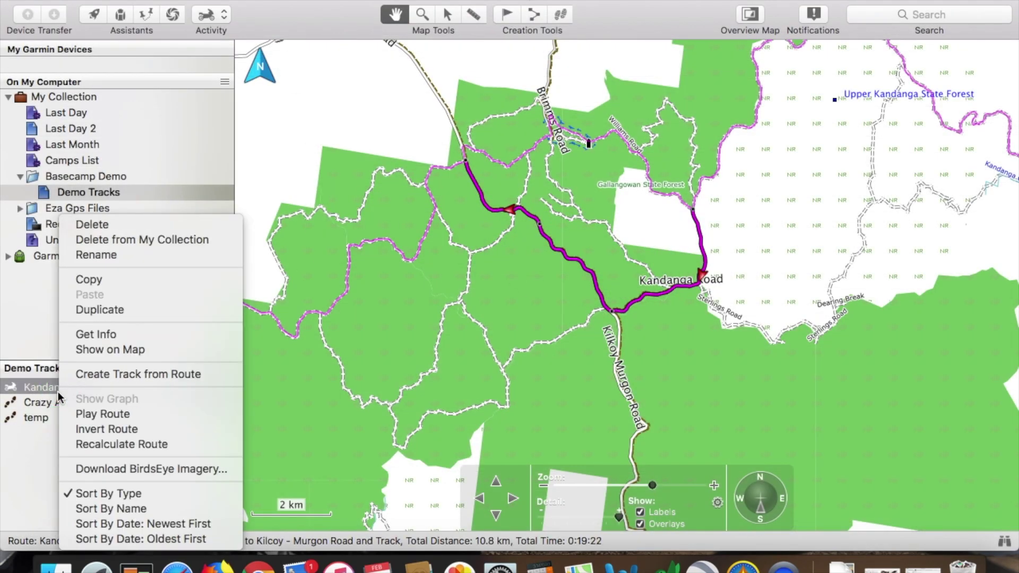
click(125, 240)
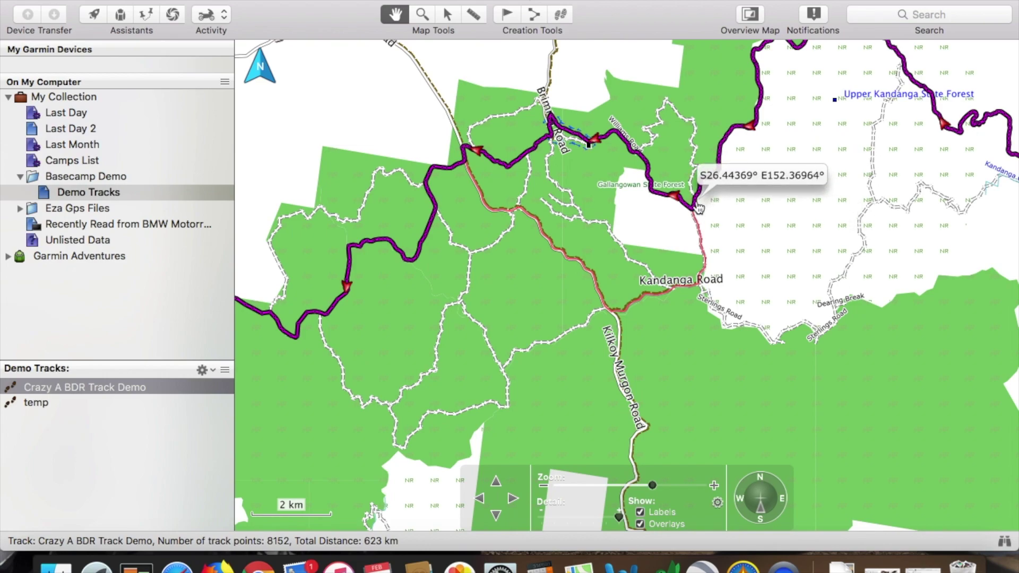
mouse_move(699, 209)
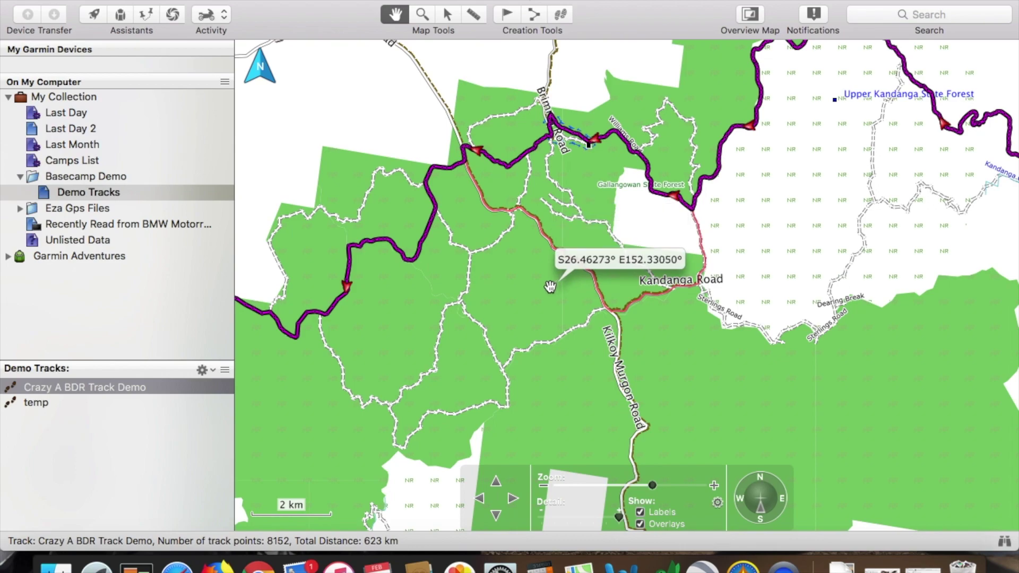
Export the temp track to Downloads in KML 2.2 format, replacing the existing TEMP.kml file
click(83, 405)
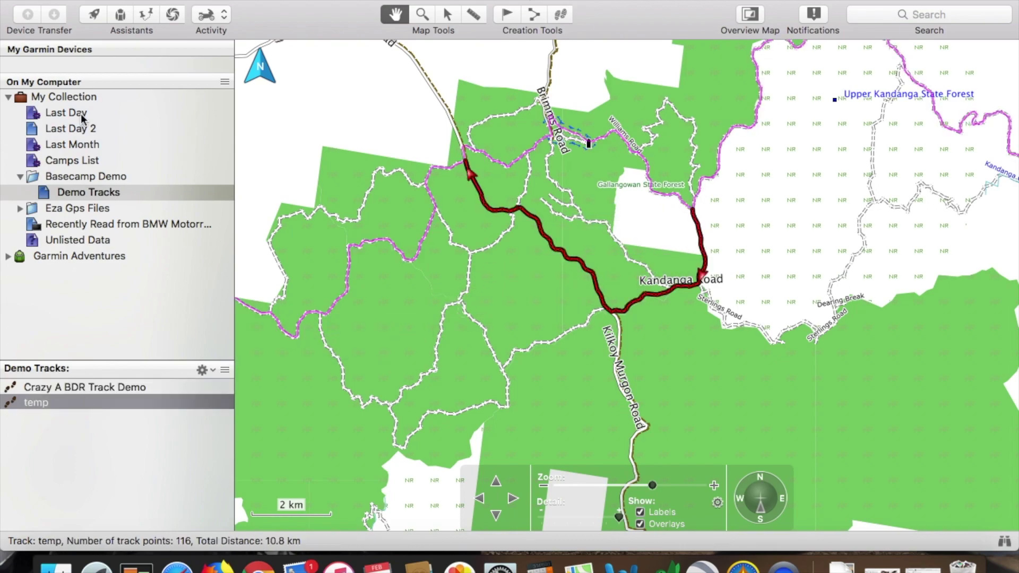
click(159, 3)
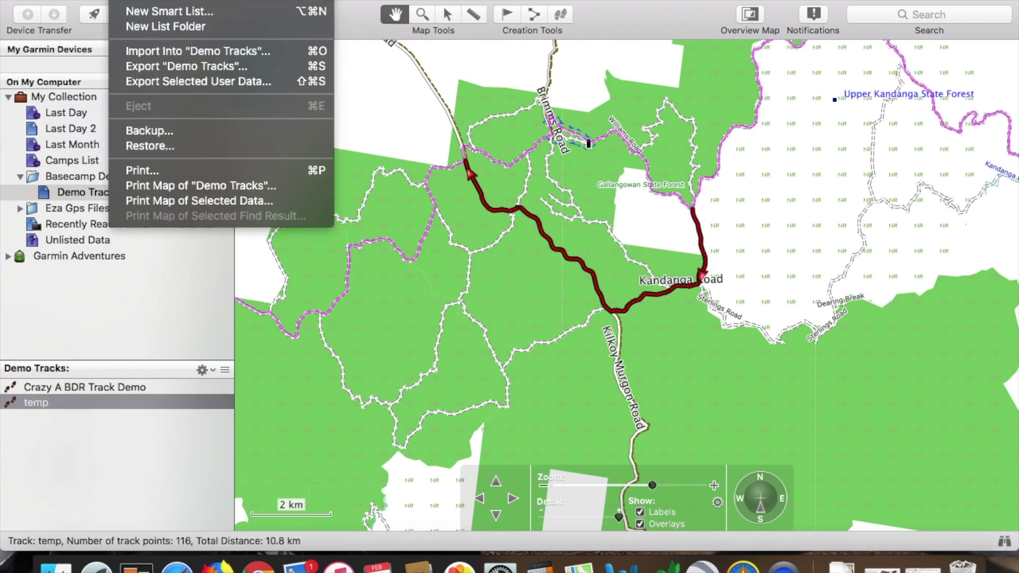
click(171, 82)
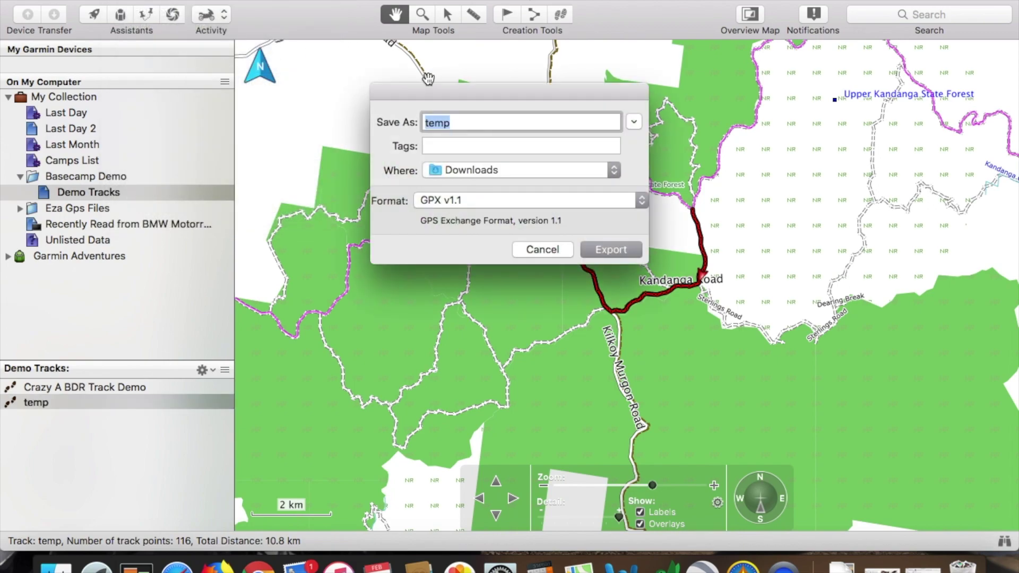
click(642, 200)
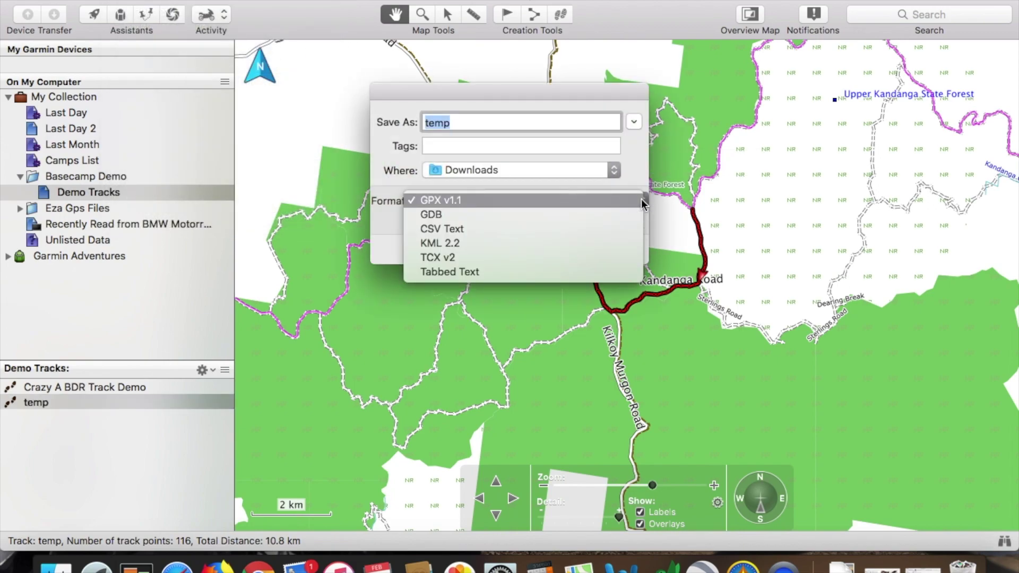
click(562, 243)
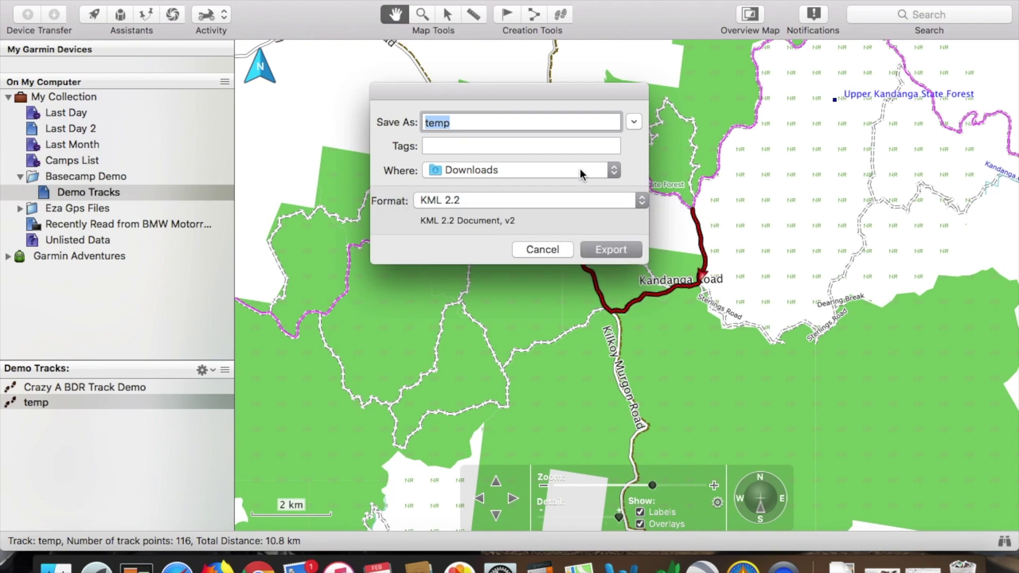
click(616, 251)
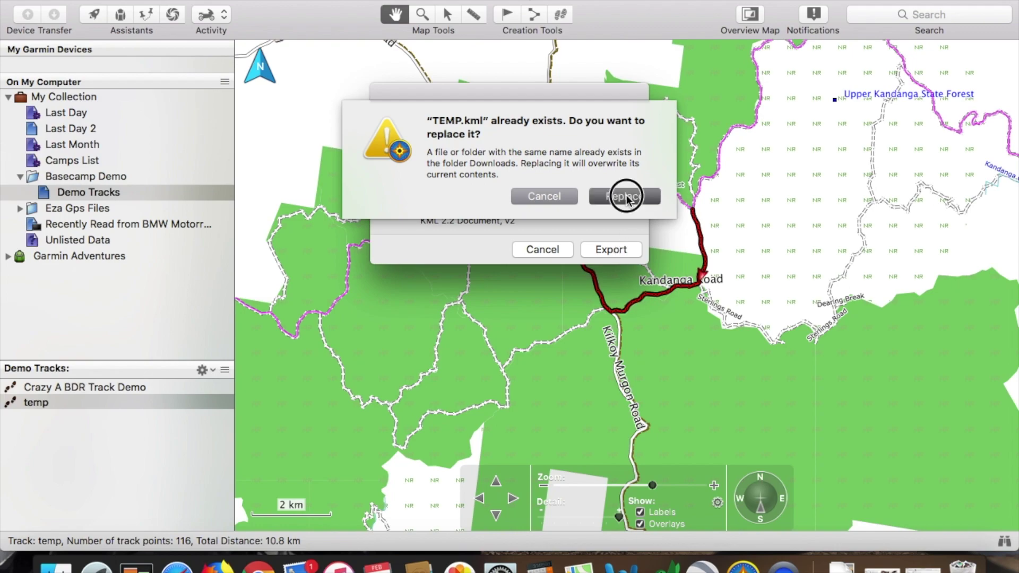
click(626, 198)
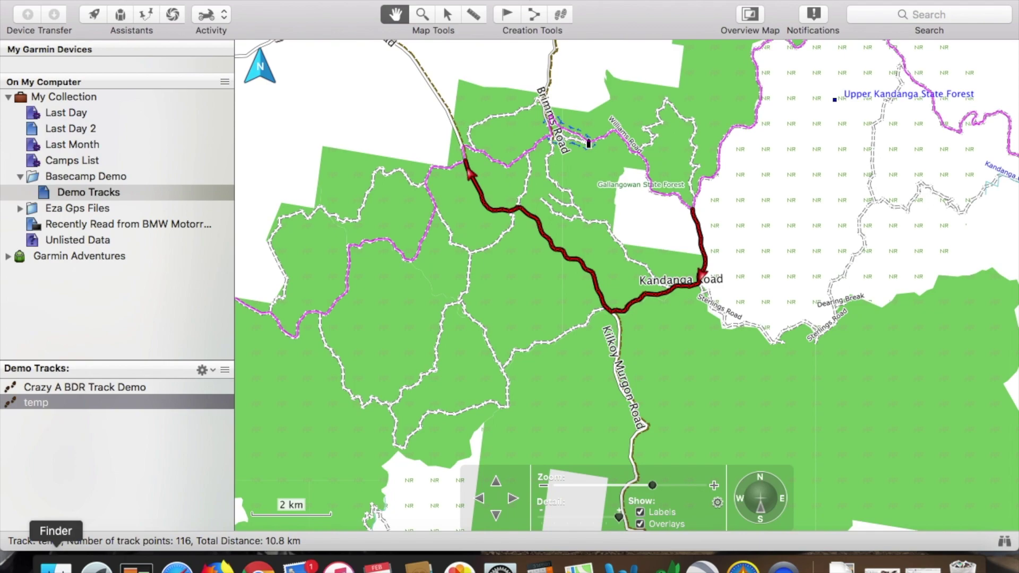
Open temp.kml from the Downloads folder in Google Earth Pro and show the Crazy A BDR Track Demo alongside it
click(56, 563)
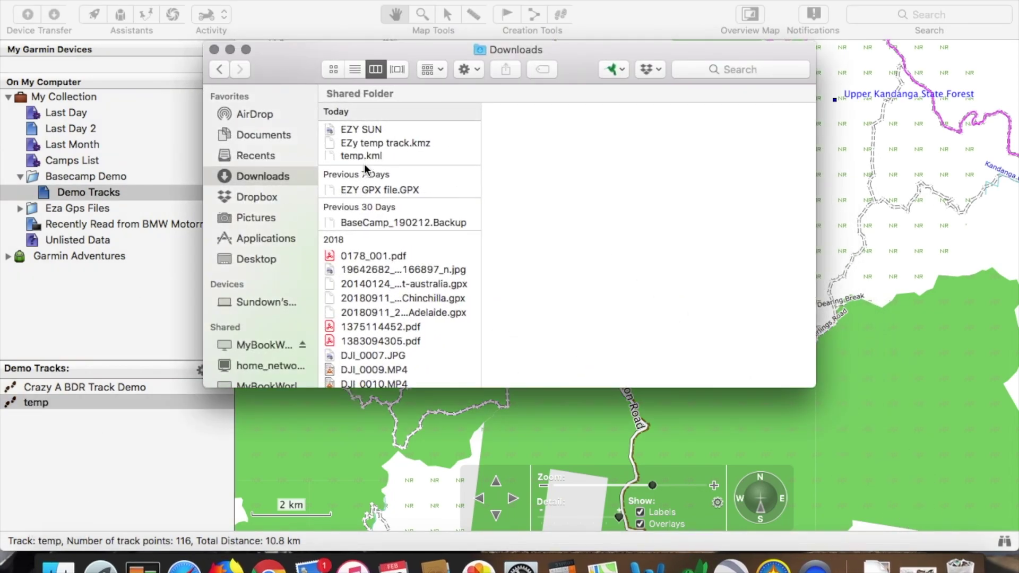
click(366, 157)
click(366, 157)
right_click(365, 157)
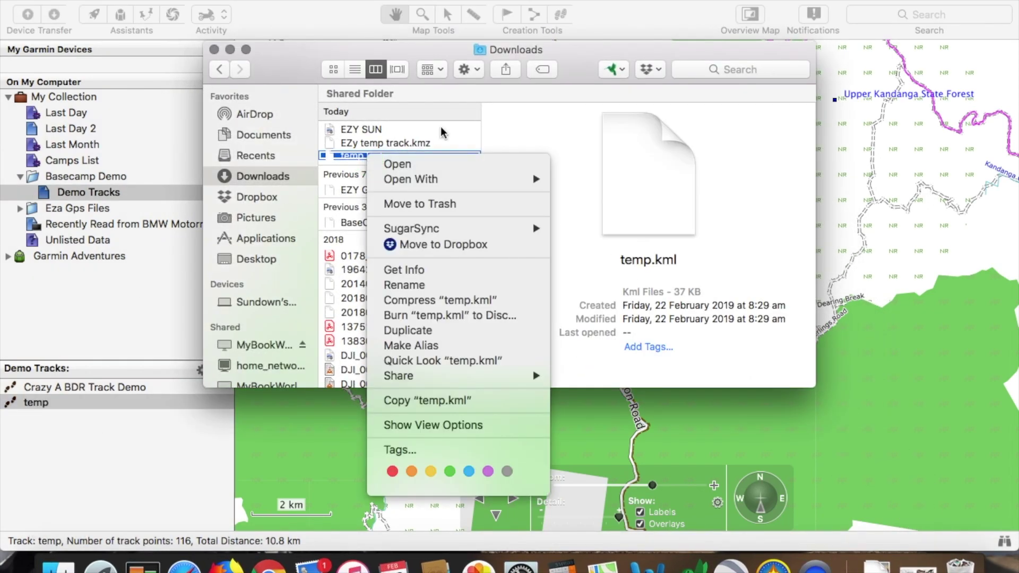
mouse_move(446, 184)
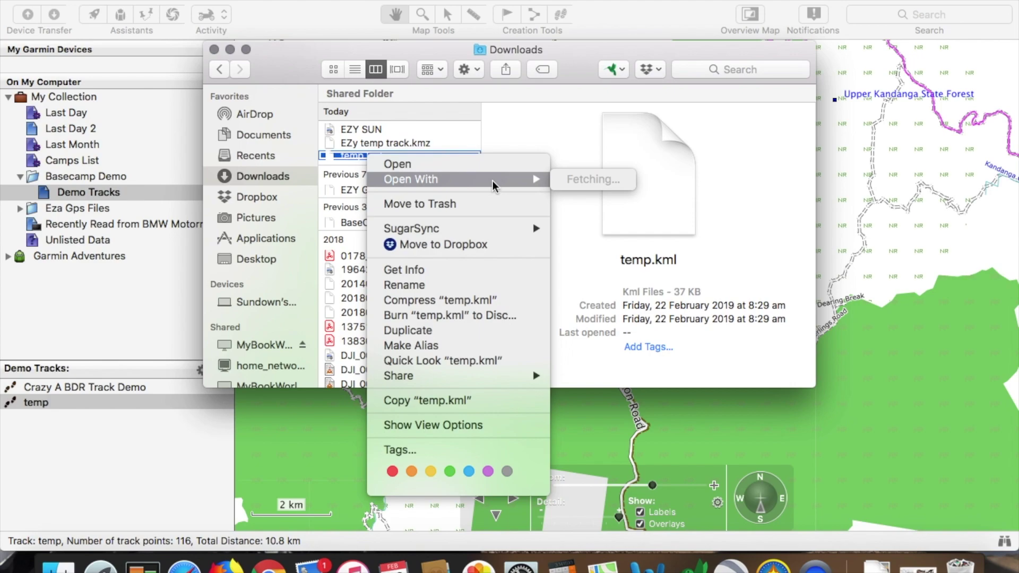
key(Escape)
right_click(434, 154)
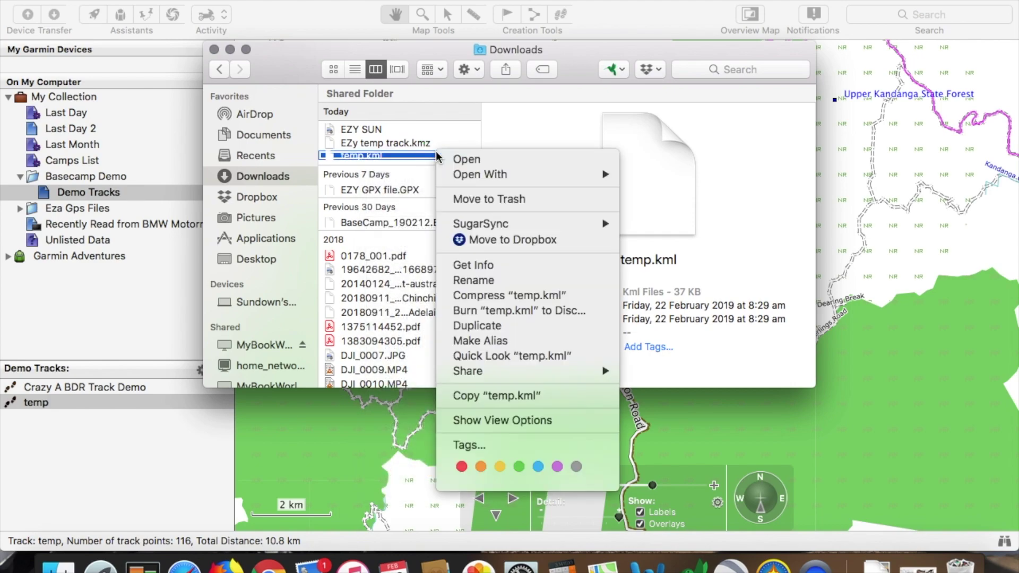
mouse_move(572, 174)
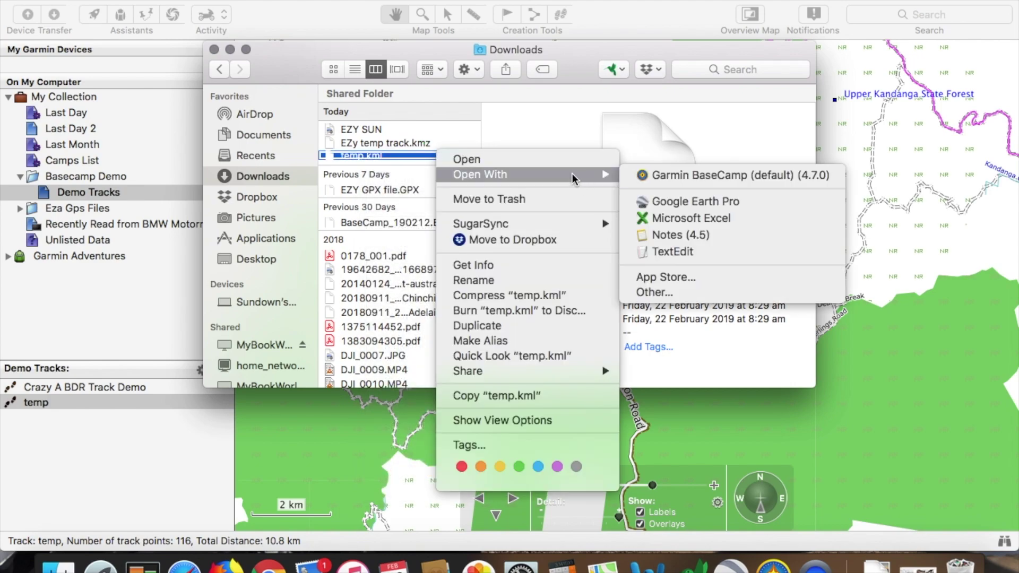
click(681, 201)
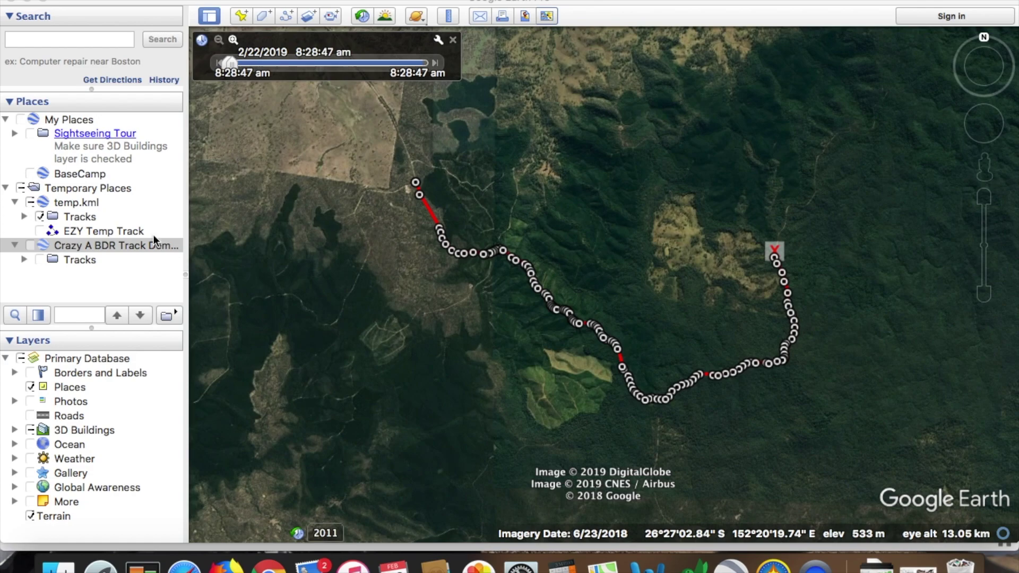
click(30, 245)
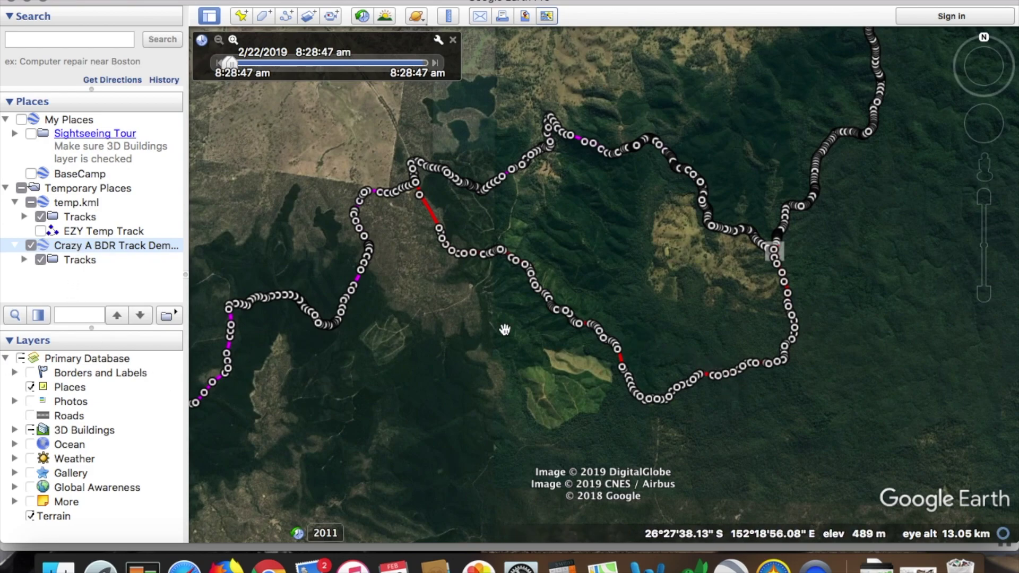
Examine the red temp track against the satellite imagery along its southeastern bends and through the plantation section
double_click(732, 360)
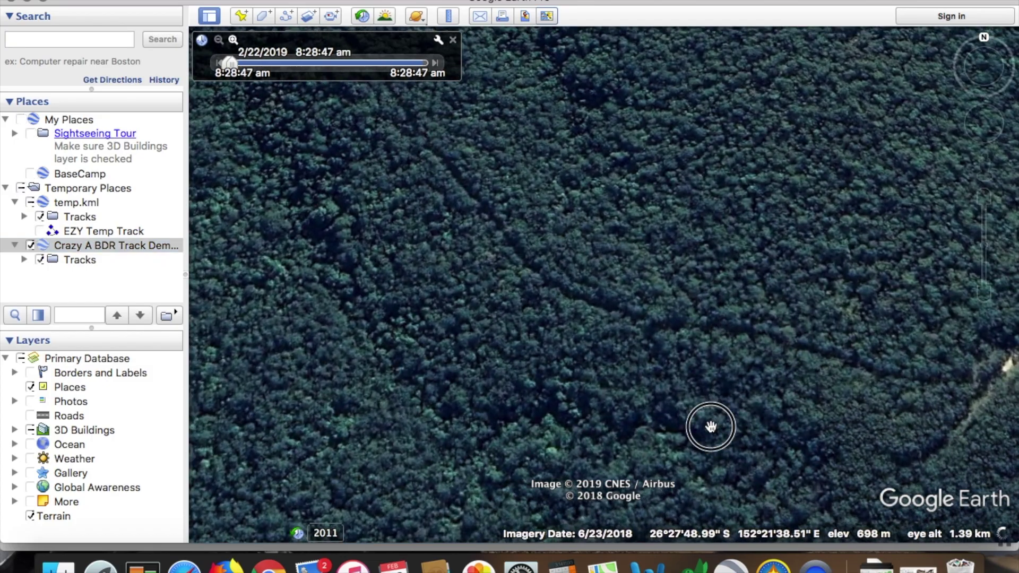
drag(710, 427, 557, 154)
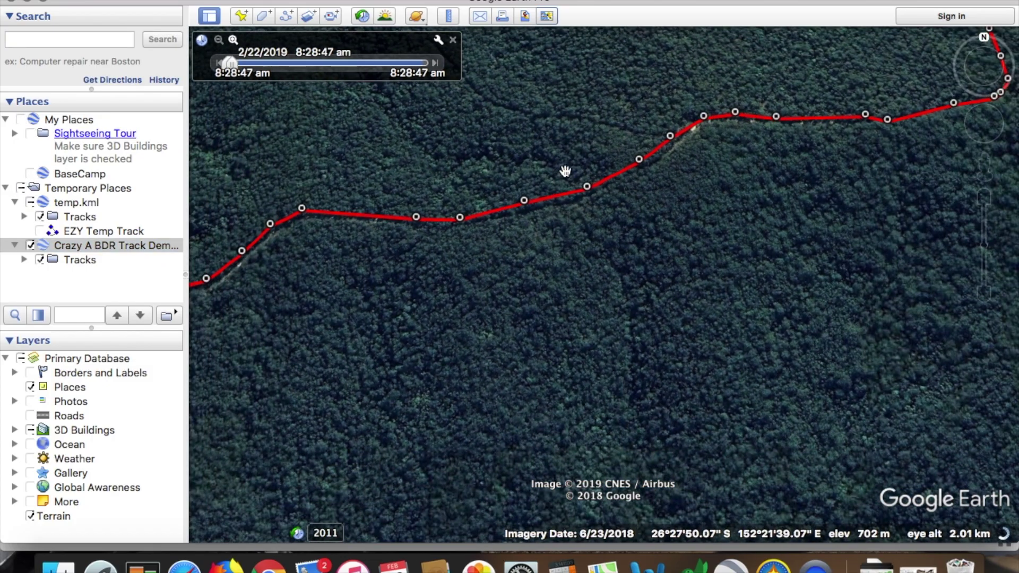
double_click(564, 169)
drag(568, 186, 528, 280)
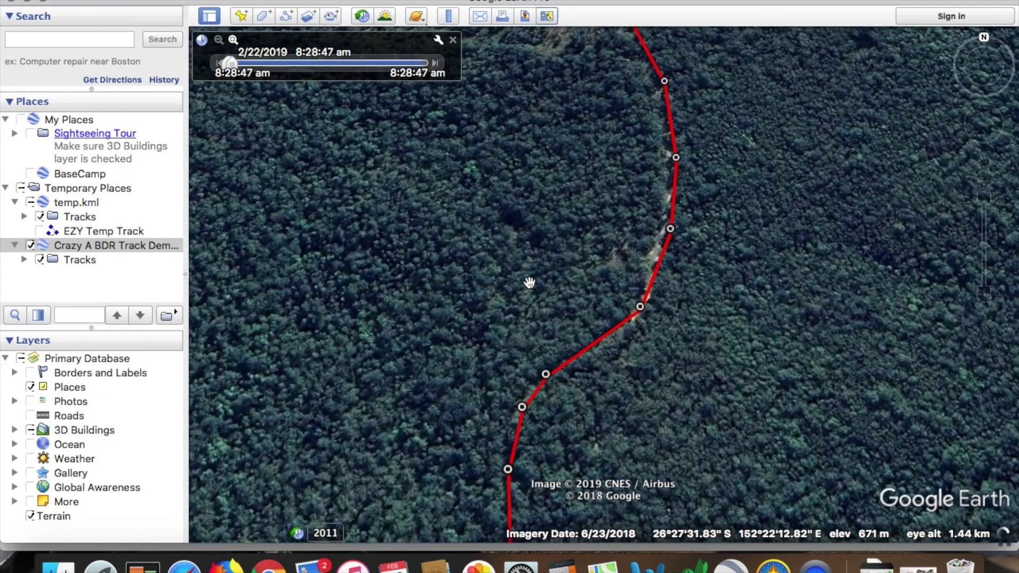
scroll(530, 282, down, 3)
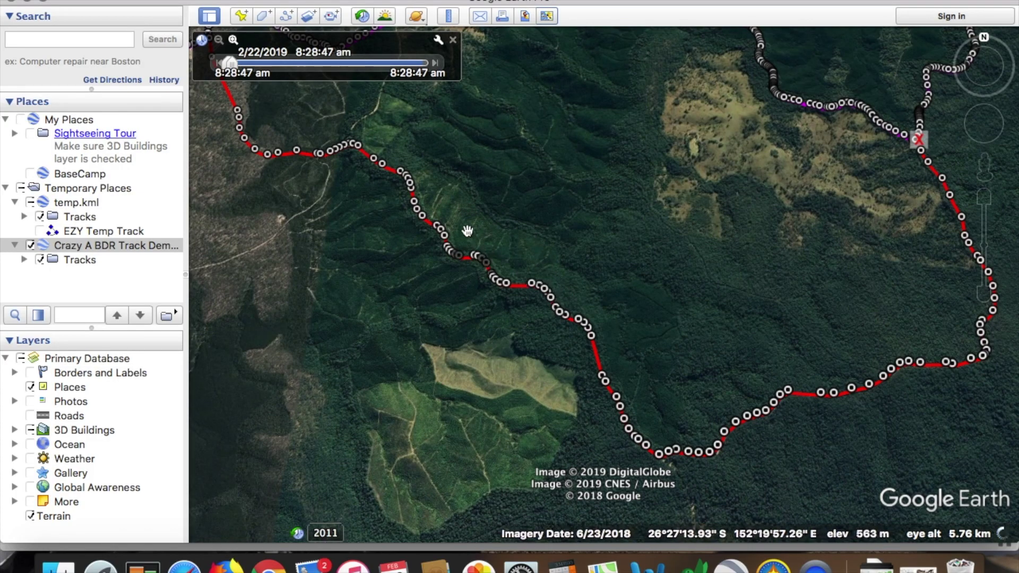
scroll(433, 347, up, 5)
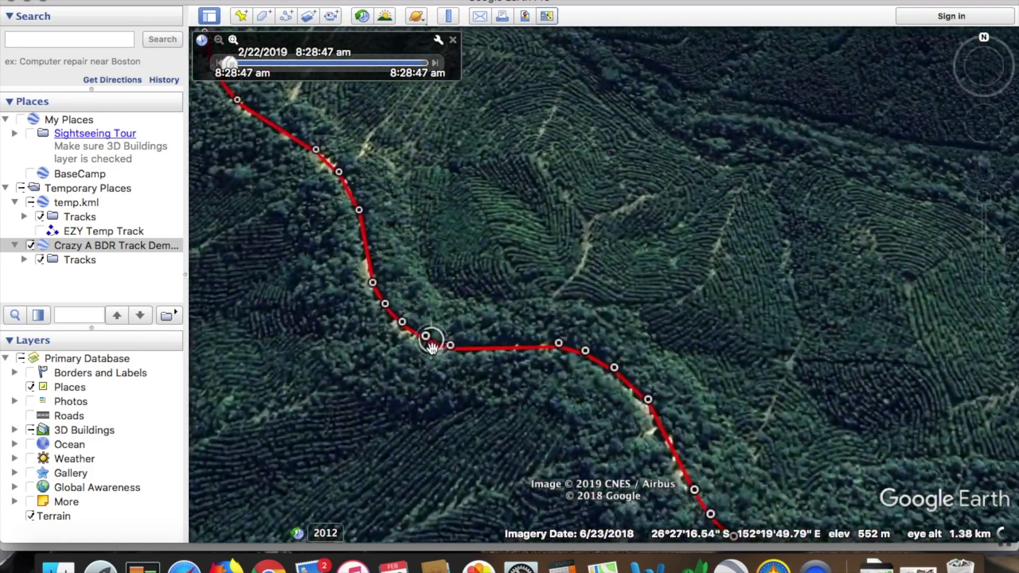
scroll(432, 347, down, 4)
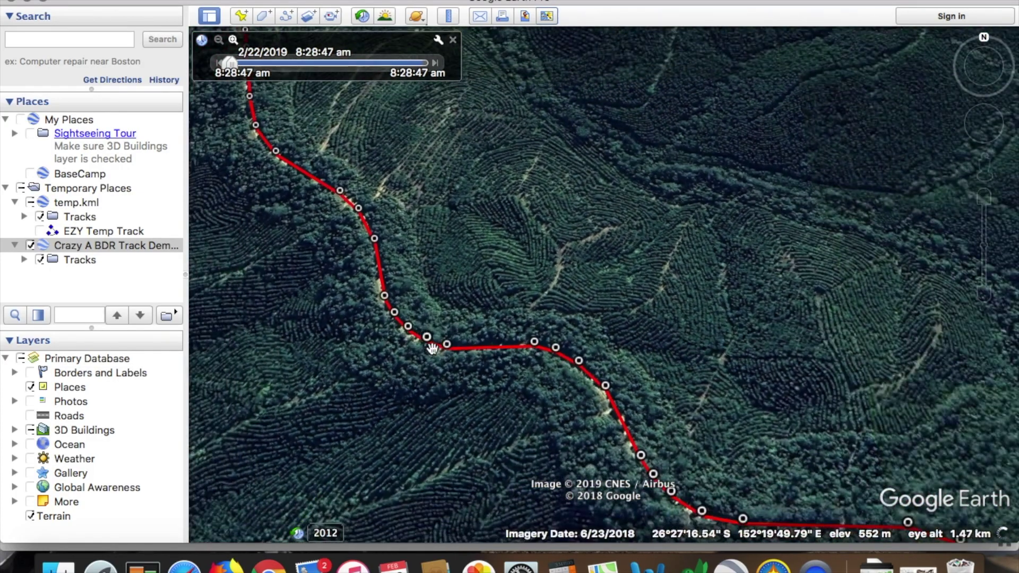
scroll(427, 321, down, 1)
scroll(428, 319, down, 3)
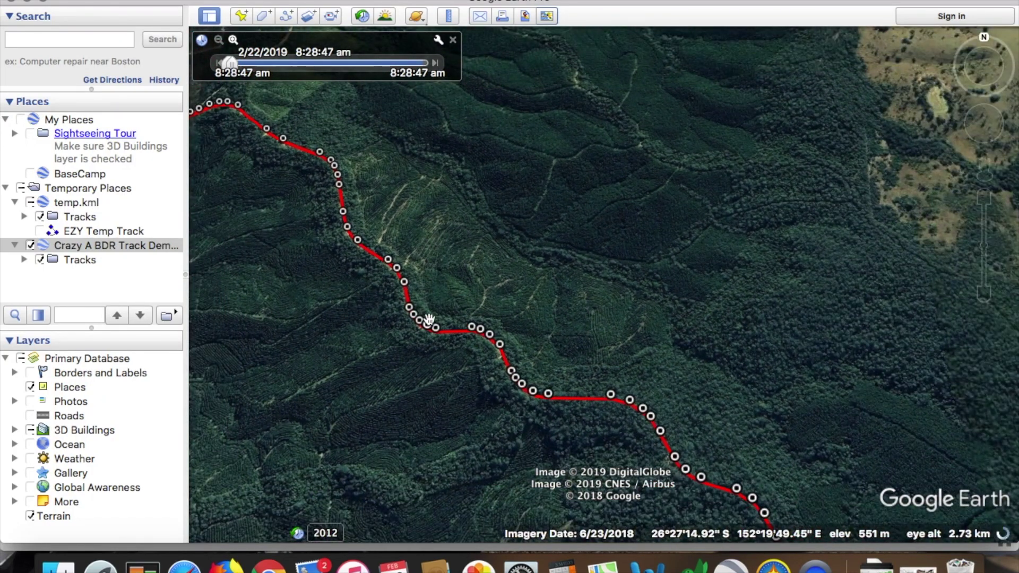
Examine the junctions where the red temp track meets the purple Crazy A BDR track and compare the two routes overall
drag(353, 228, 642, 248)
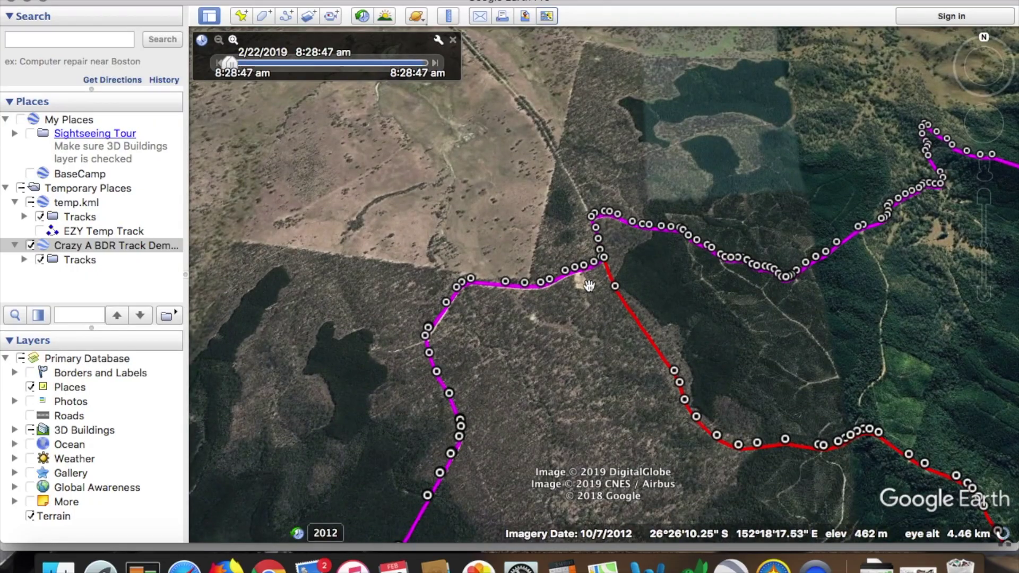
scroll(728, 301, up, 1)
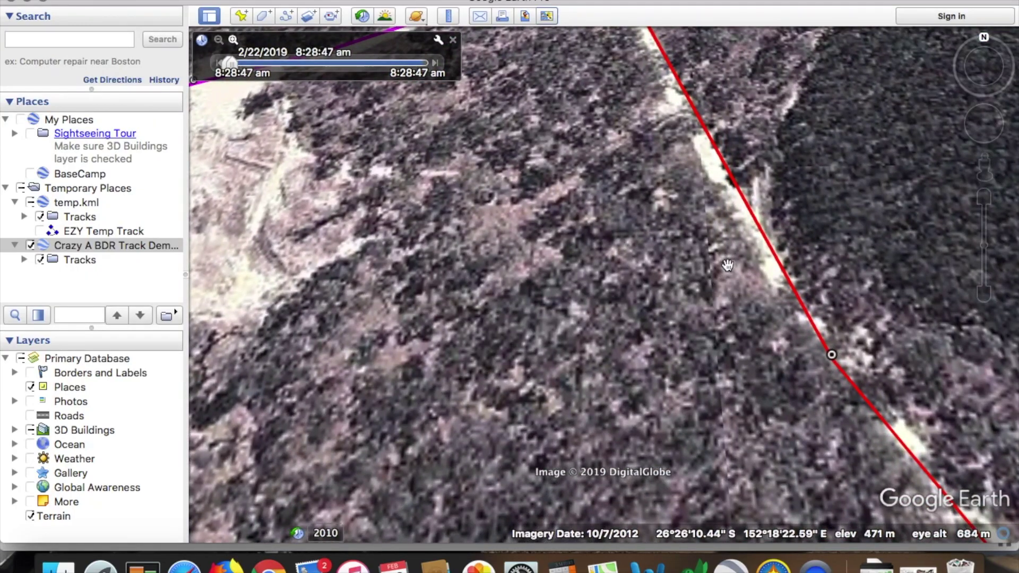
scroll(728, 260, down, 2)
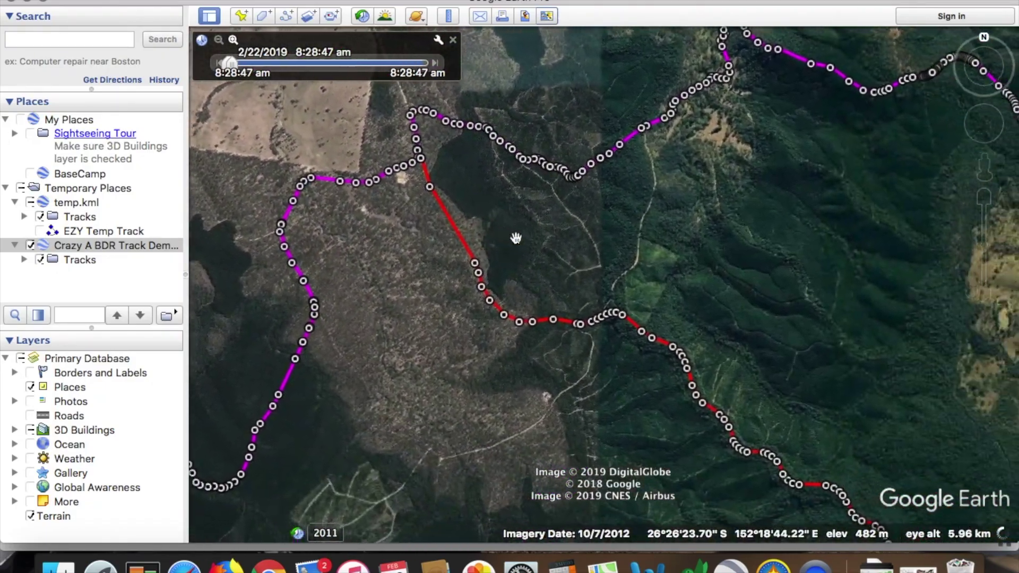
scroll(675, 327, down, 3)
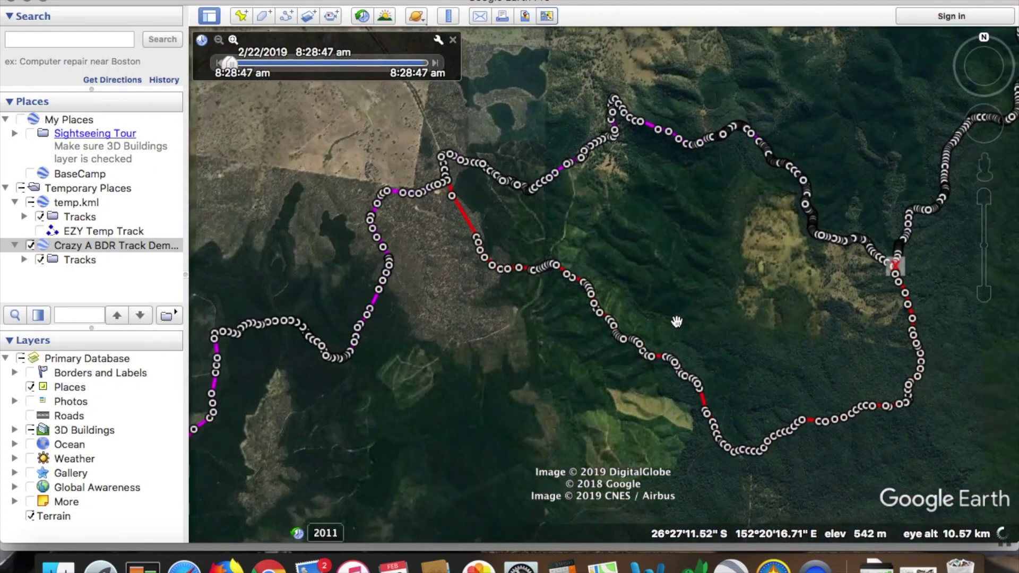
scroll(676, 316, up, 3)
scroll(678, 317, down, 3)
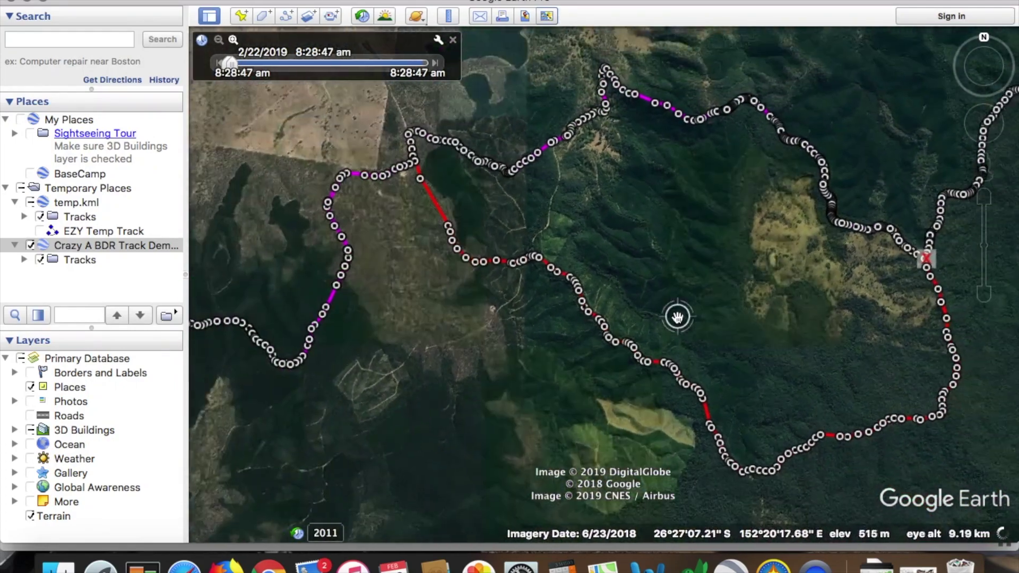
scroll(679, 321, up, 2)
drag(718, 349, 615, 296)
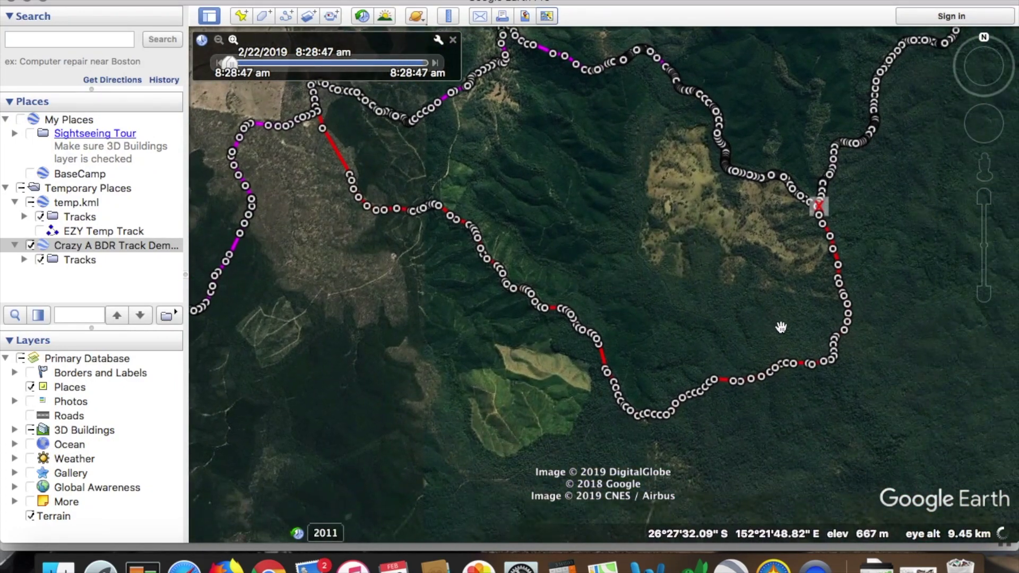
scroll(781, 327, up, 3)
scroll(780, 326, down, 2)
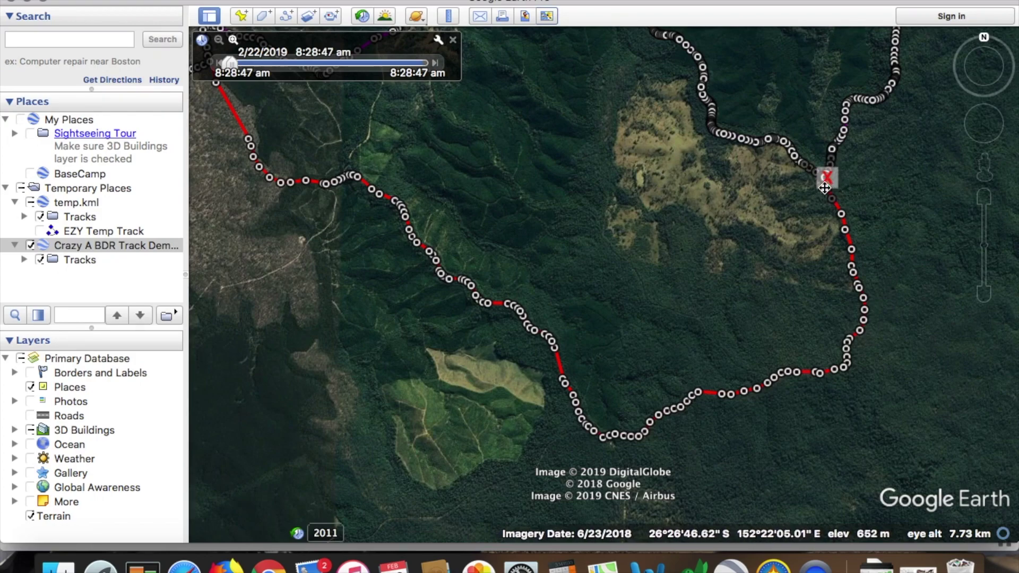
scroll(746, 239, down, 2)
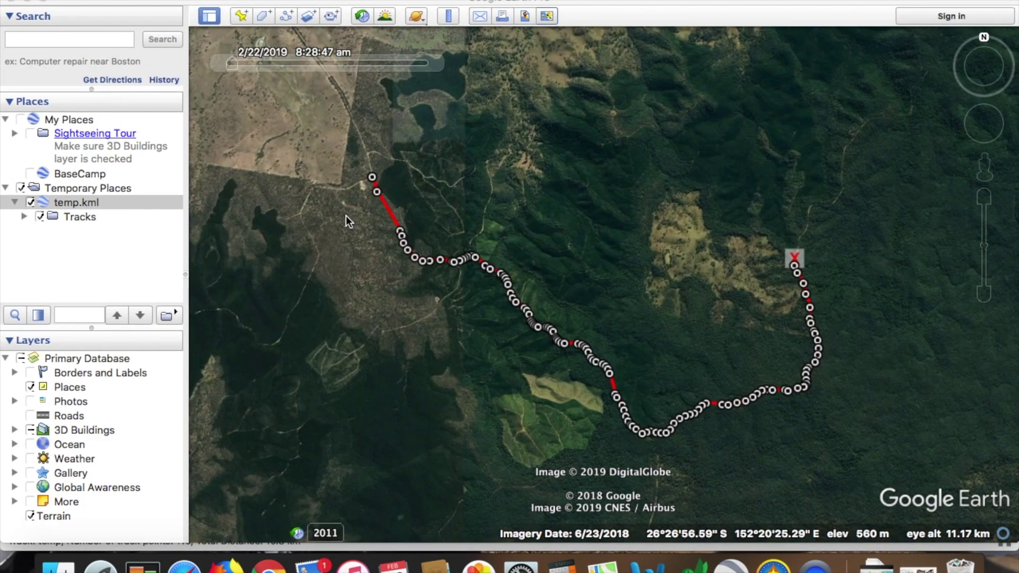
Start a new path named EZY Temp Track over the bush trails west of the red track's western end
drag(346, 215, 635, 265)
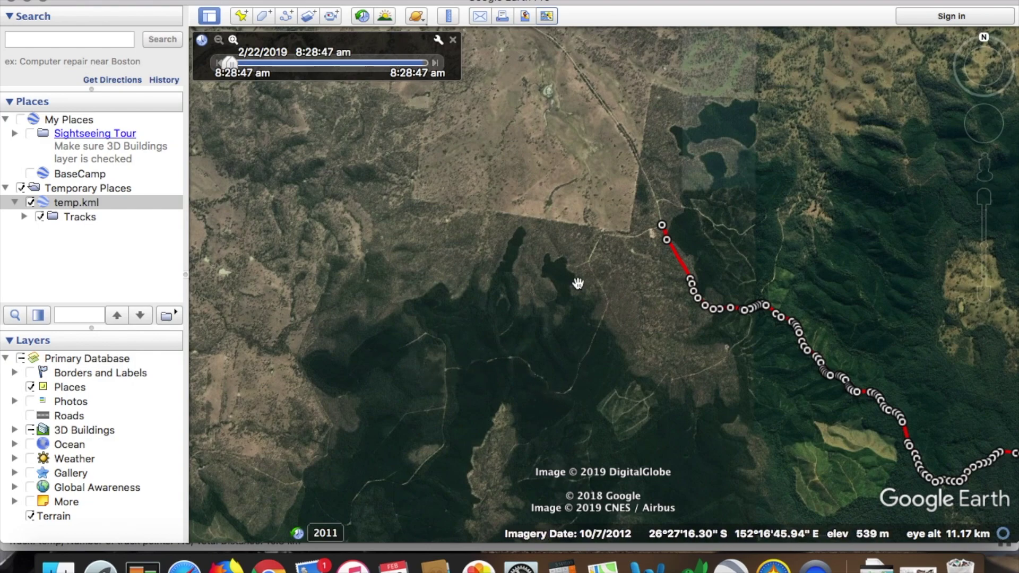
scroll(586, 264, up, 2)
scroll(586, 263, up, 3)
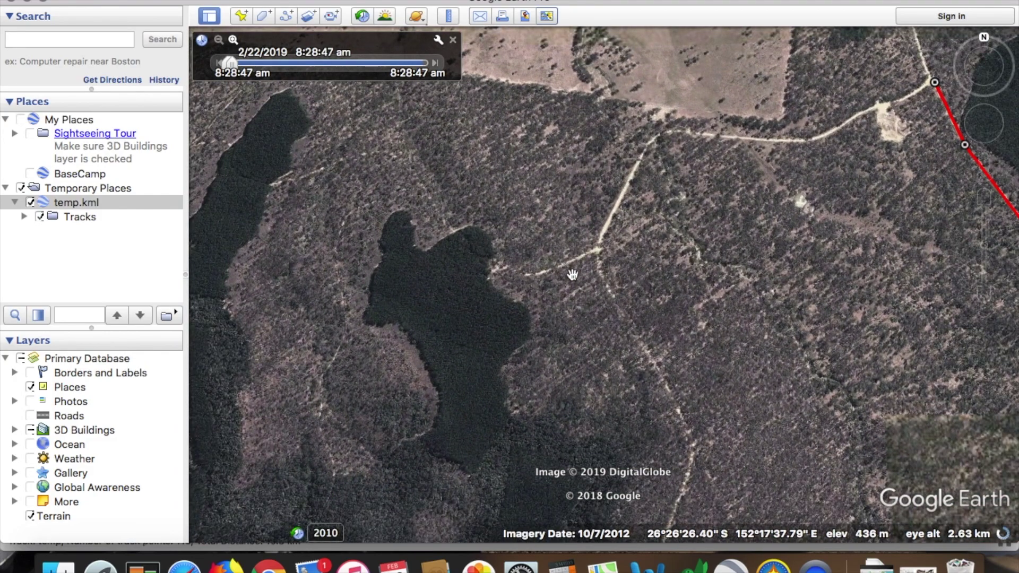
drag(543, 299, 760, 245)
drag(554, 220, 486, 317)
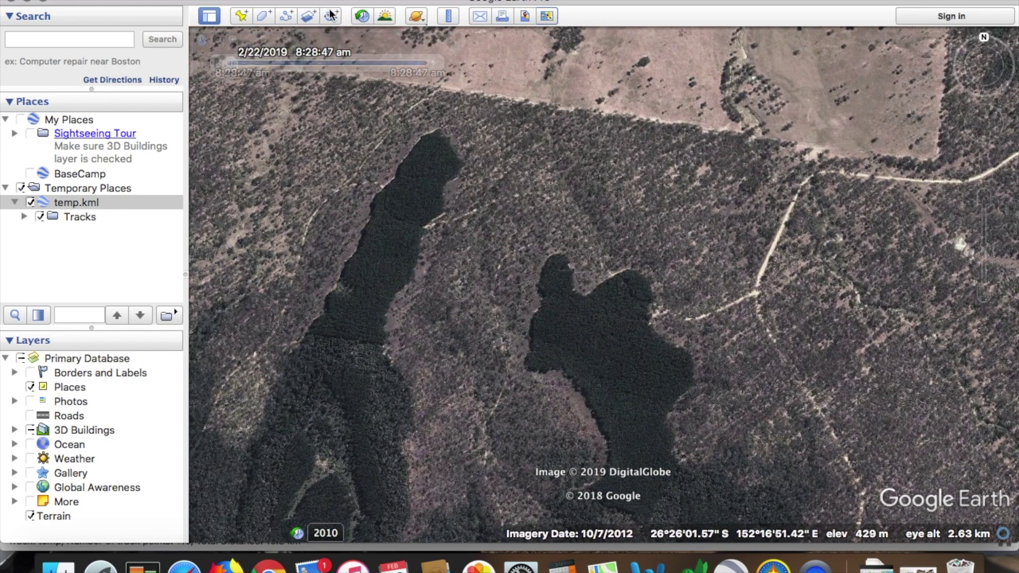
click(308, 1)
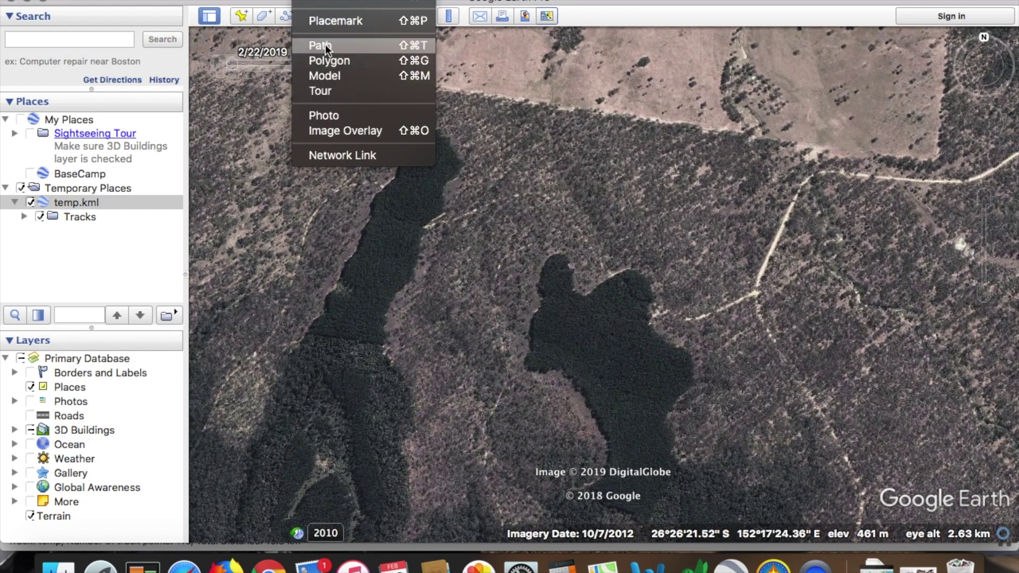
click(508, 92)
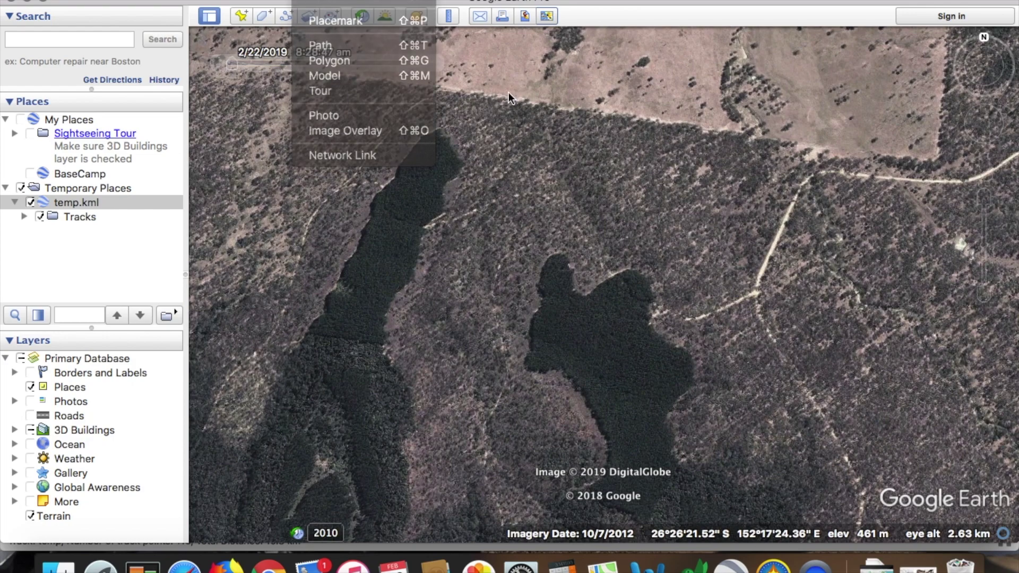
click(285, 16)
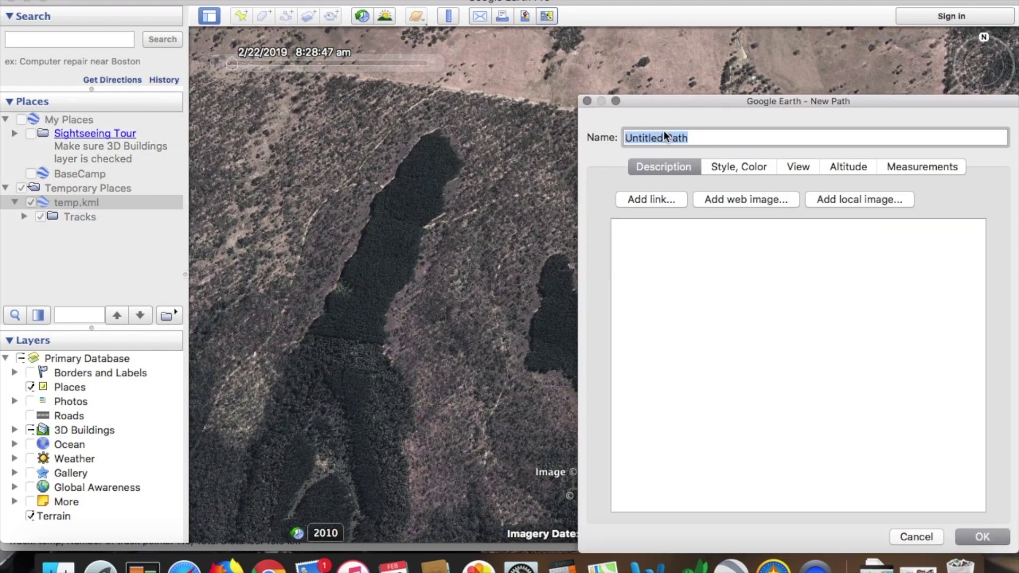
text(EZ)
text(Y Terro Track)
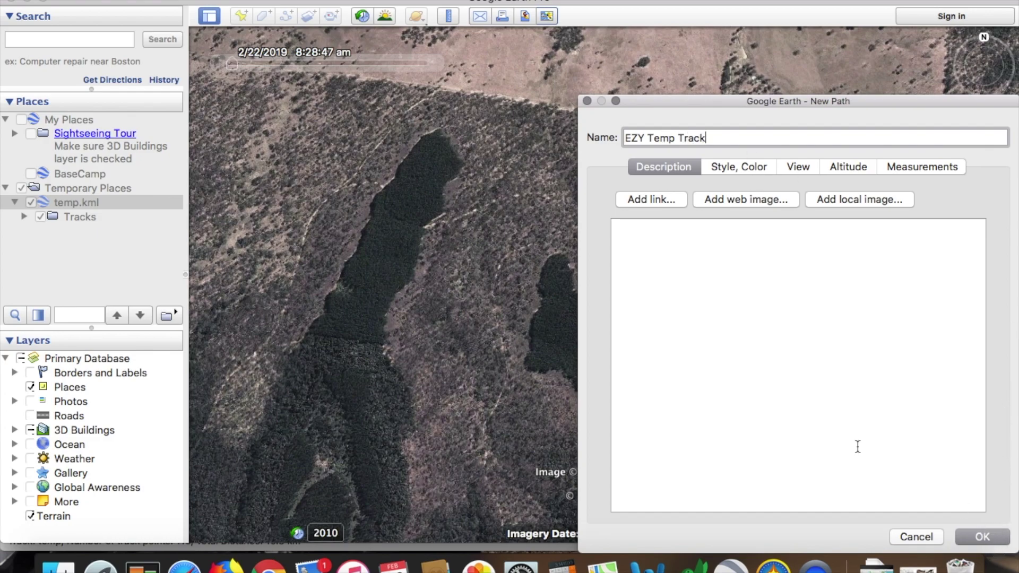
Set the new path's line color to blue
click(725, 168)
click(665, 228)
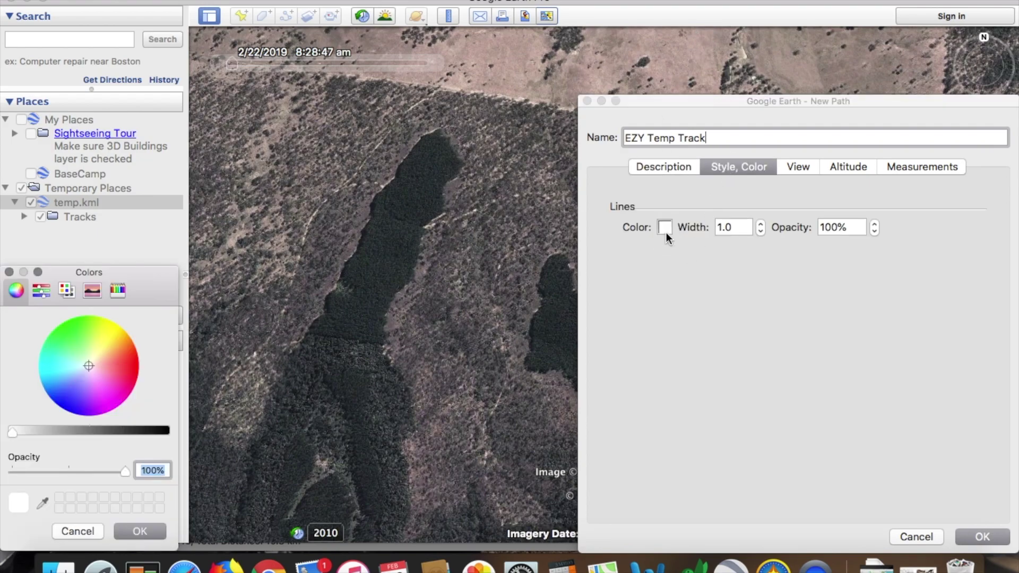
click(69, 402)
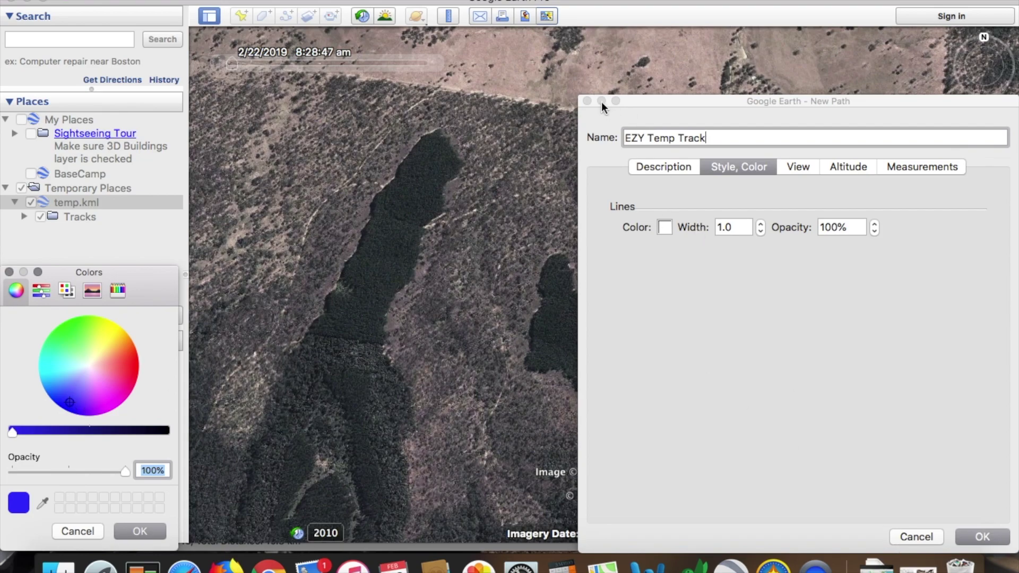
click(145, 528)
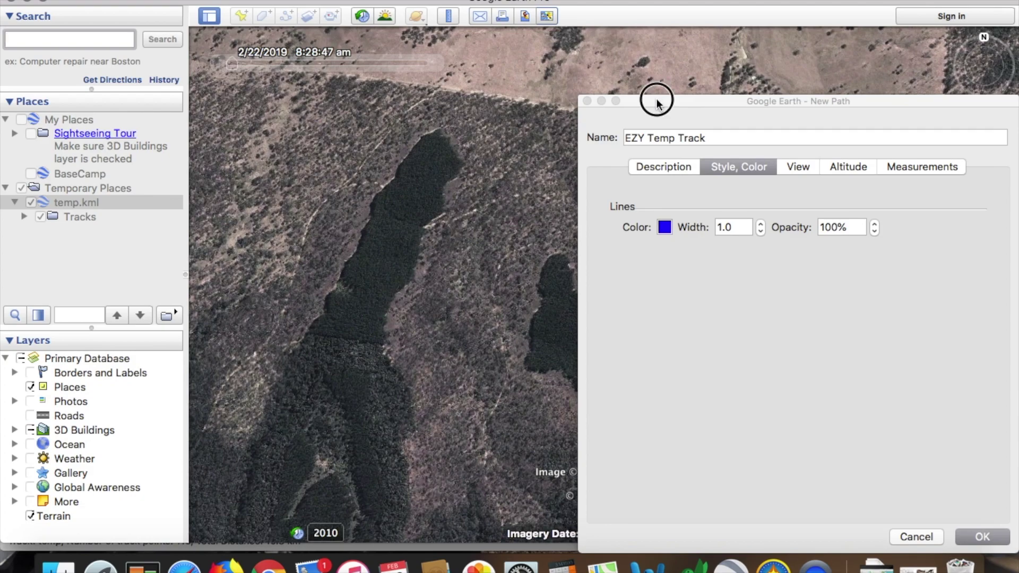
Plot the first five path points from the dirt-road junction westward along the trail into the nearest dark forest patch
drag(655, 101, 990, 460)
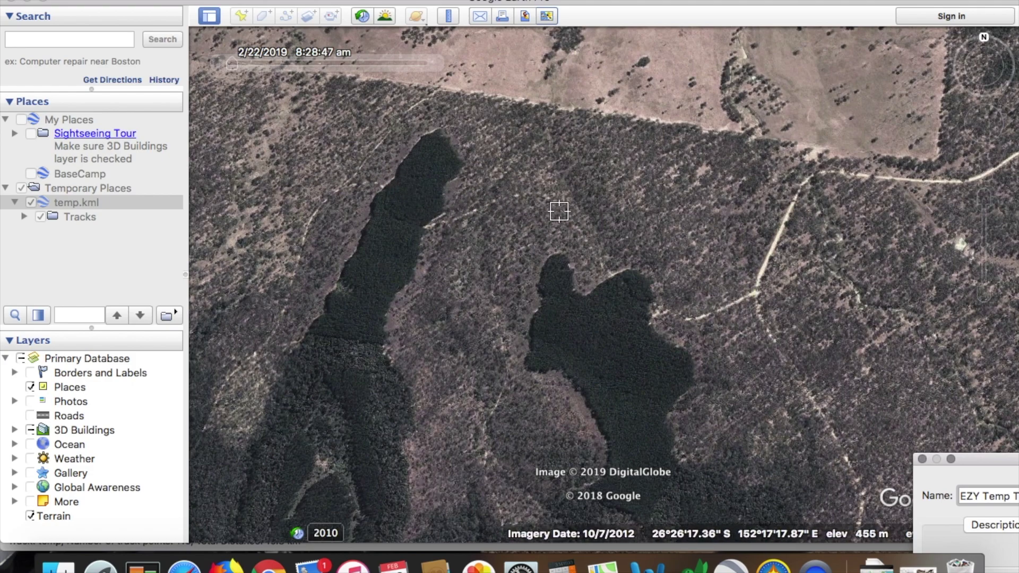
scroll(755, 293, up, 2)
click(754, 294)
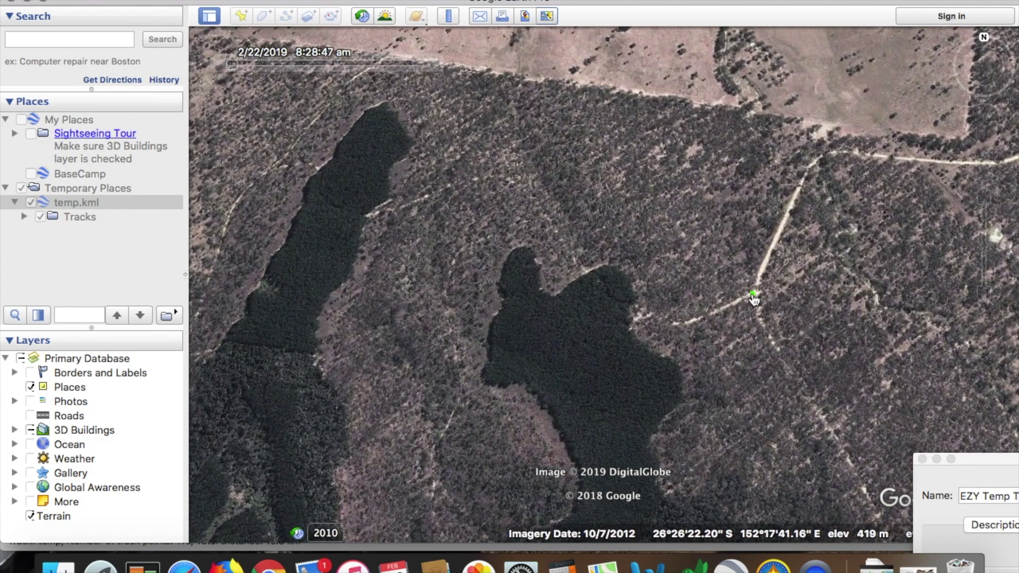
click(688, 323)
click(659, 317)
click(637, 317)
click(613, 293)
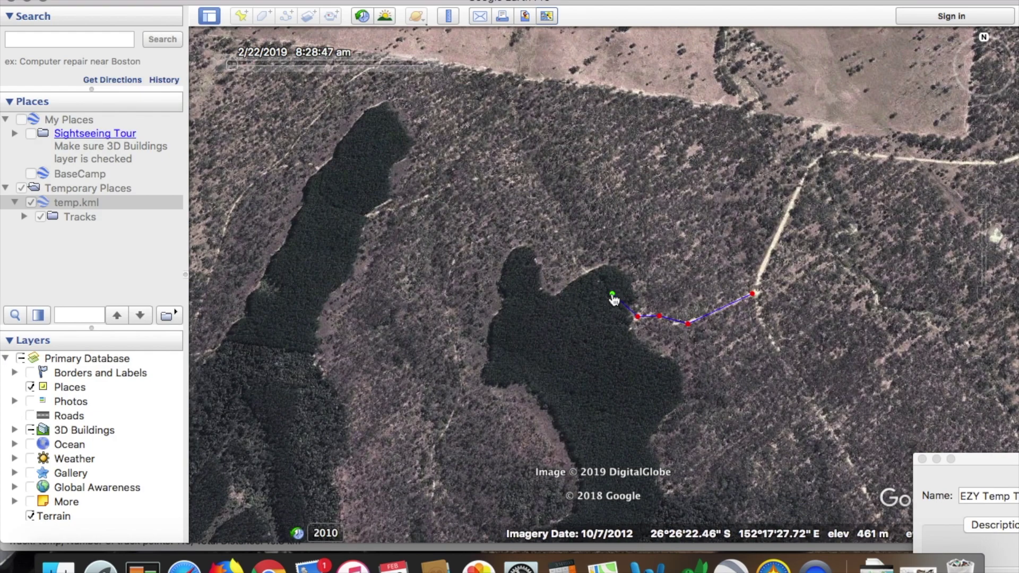
Continue the path northwest out of the forest patch and west along the trail to the edge of the narrow forest strip
click(594, 277)
click(555, 234)
click(530, 198)
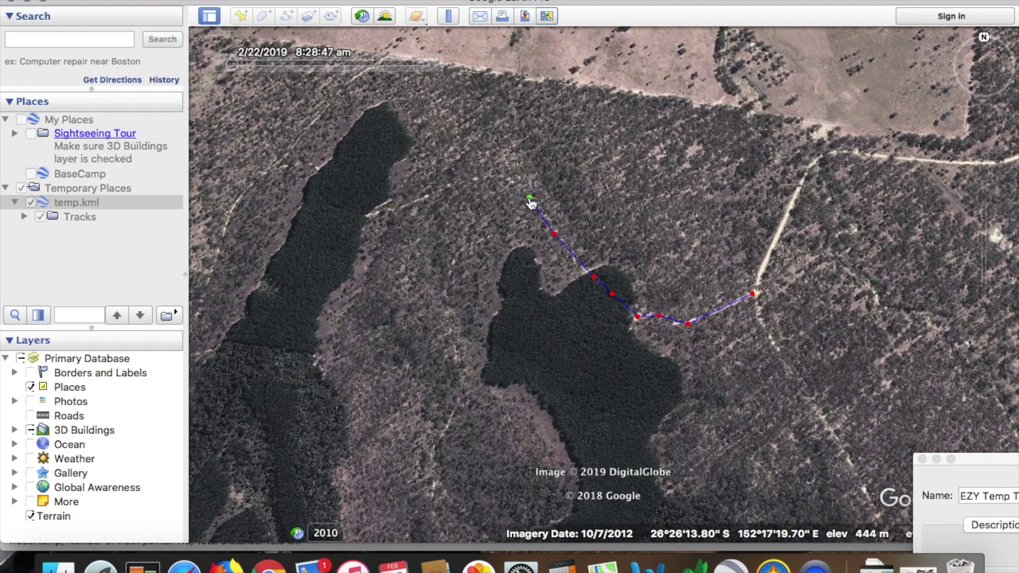
click(497, 175)
click(454, 184)
click(407, 204)
click(373, 213)
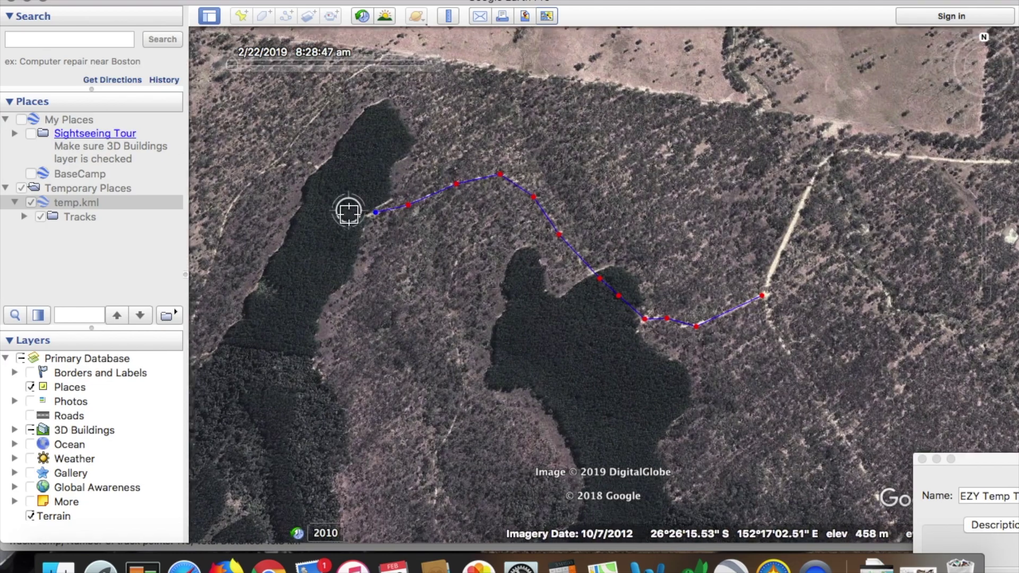
Continue the path west through the narrow dark forest strip, curving northwest to the strip's western edge
scroll(349, 213, up, 5)
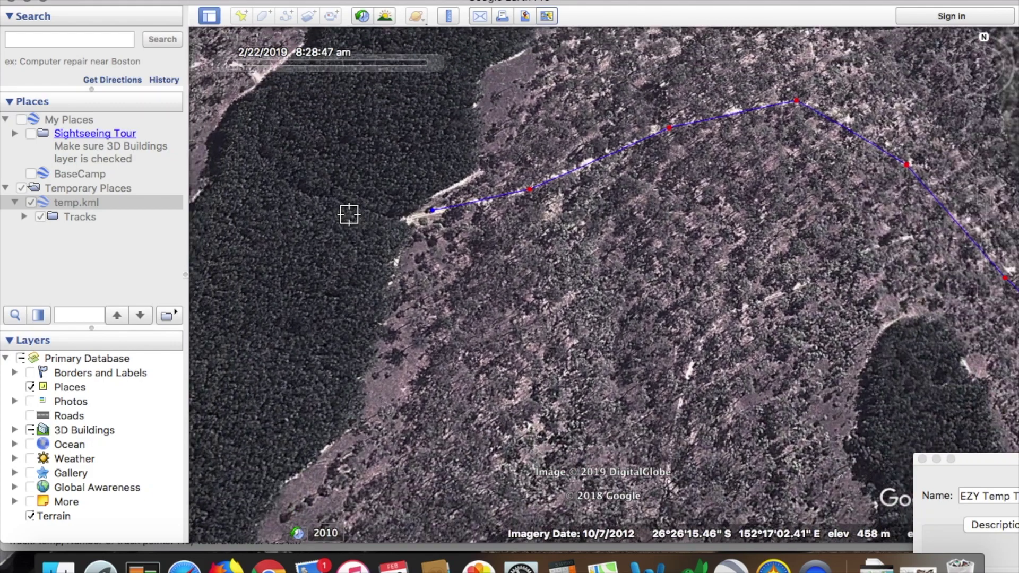
click(355, 205)
click(319, 196)
click(280, 174)
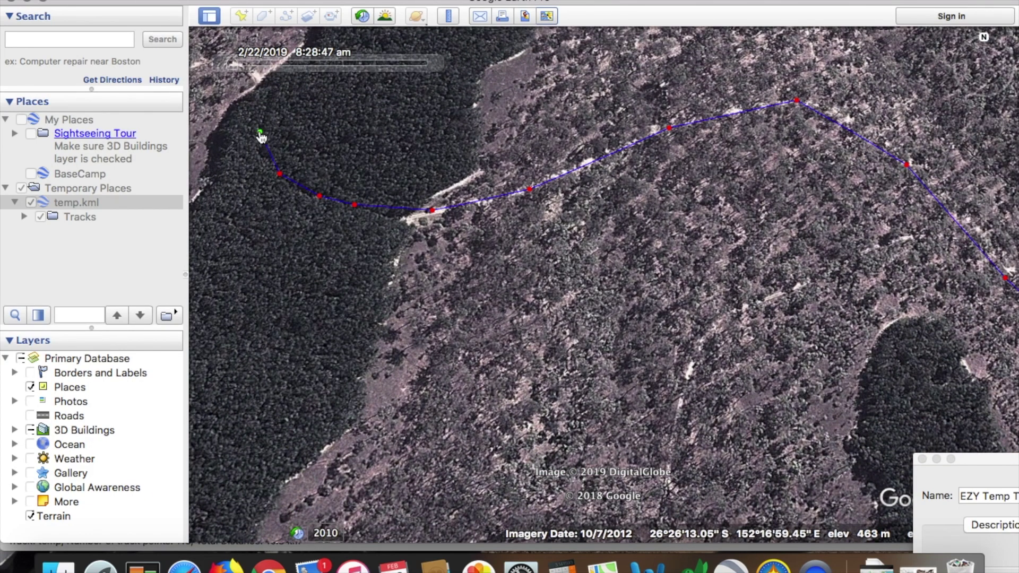
scroll(262, 101, down, 5)
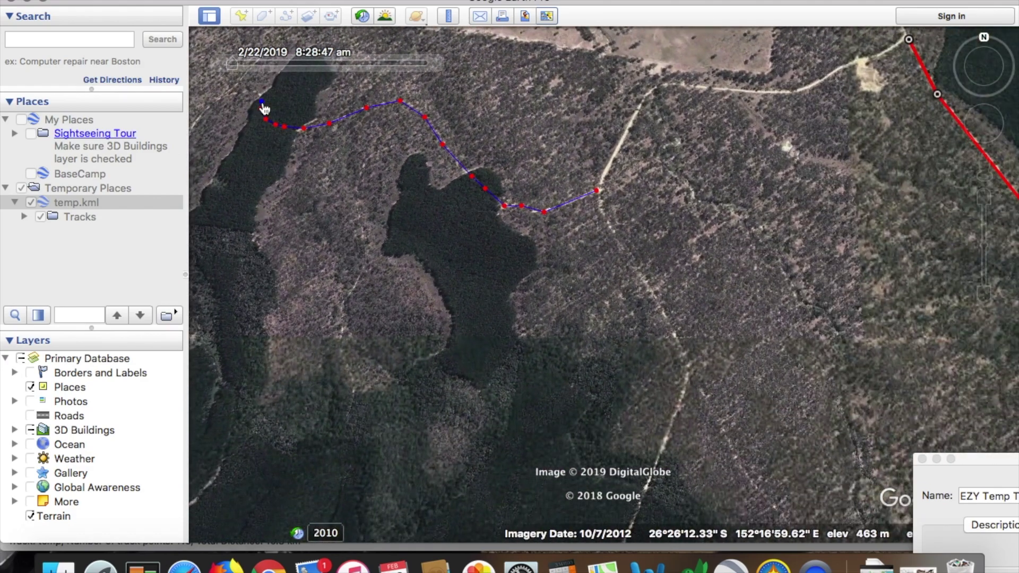
mouse_move(263, 104)
mouse_down()
mouse_move(421, 194)
mouse_move(243, 109)
mouse_move(264, 104)
mouse_up()
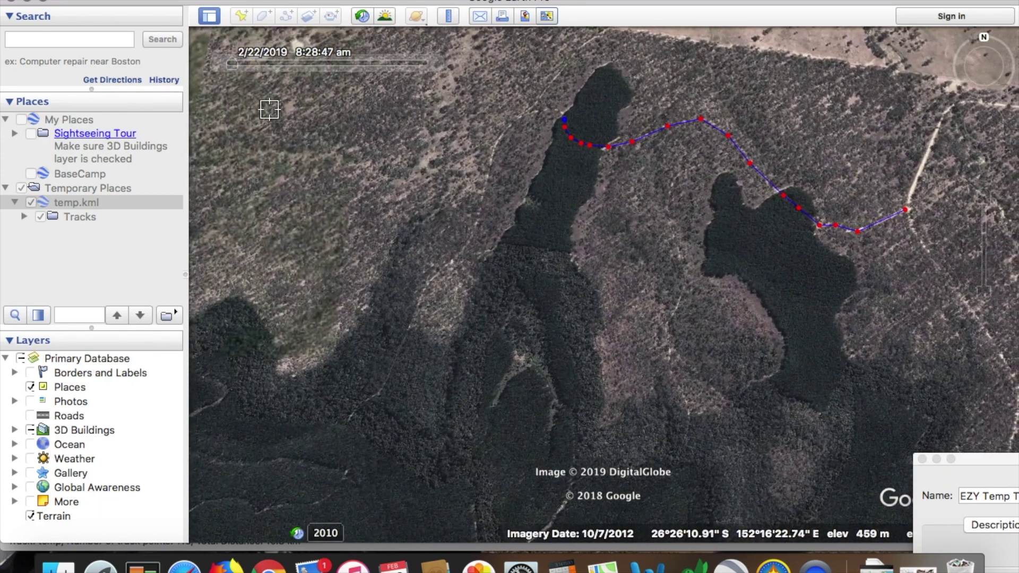
Extend the path west out of the forest strip and south-southwest down the bush trail into the larger dark forest
drag(563, 112, 535, 116)
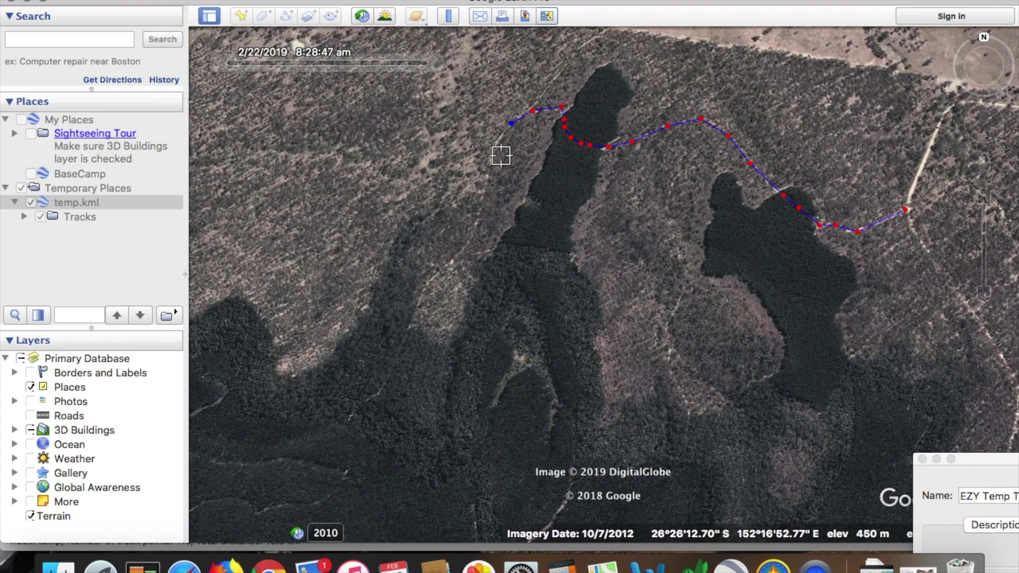
click(489, 179)
click(470, 245)
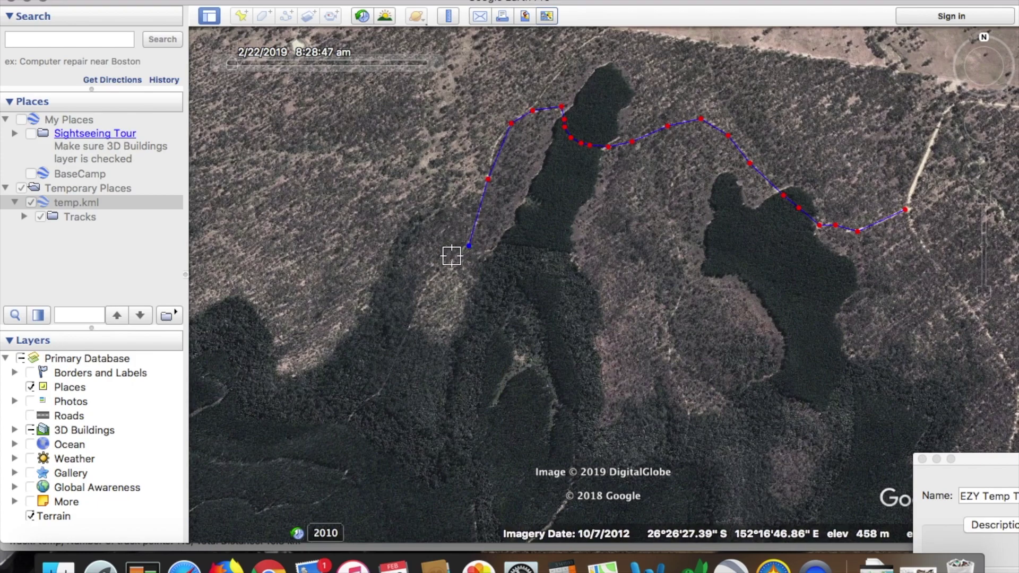
click(417, 304)
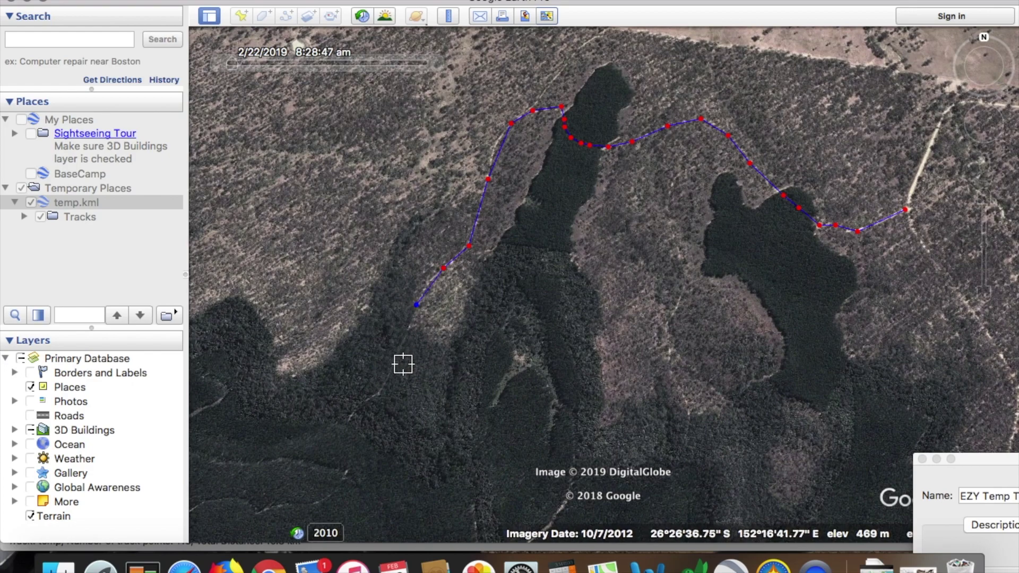
click(389, 376)
Continue the path southwest along the faint trail to the northeastern edge of the forest plantation
key(Left)
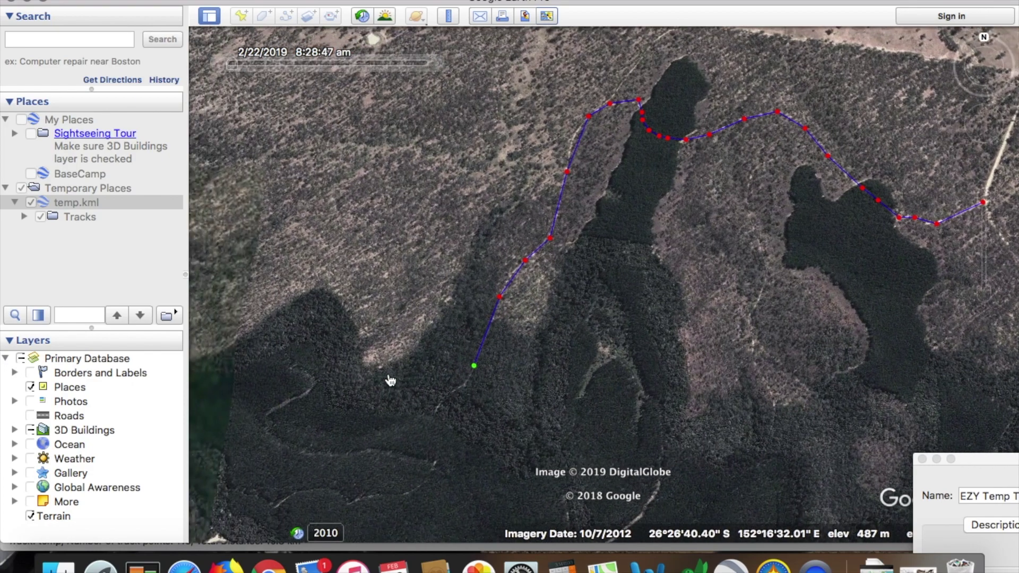
key(Down)
key(Left)
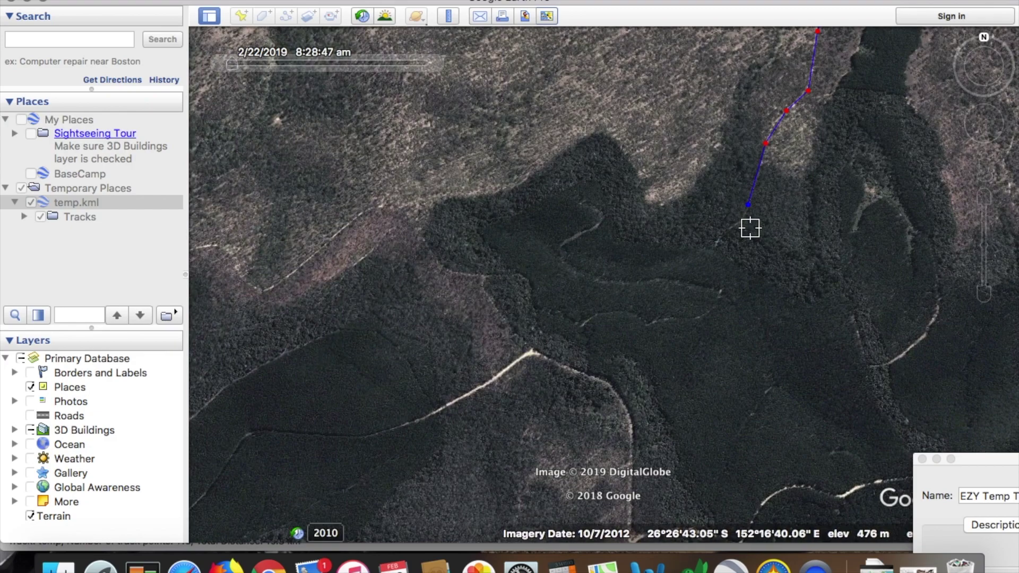
click(734, 228)
scroll(720, 255, up, 3)
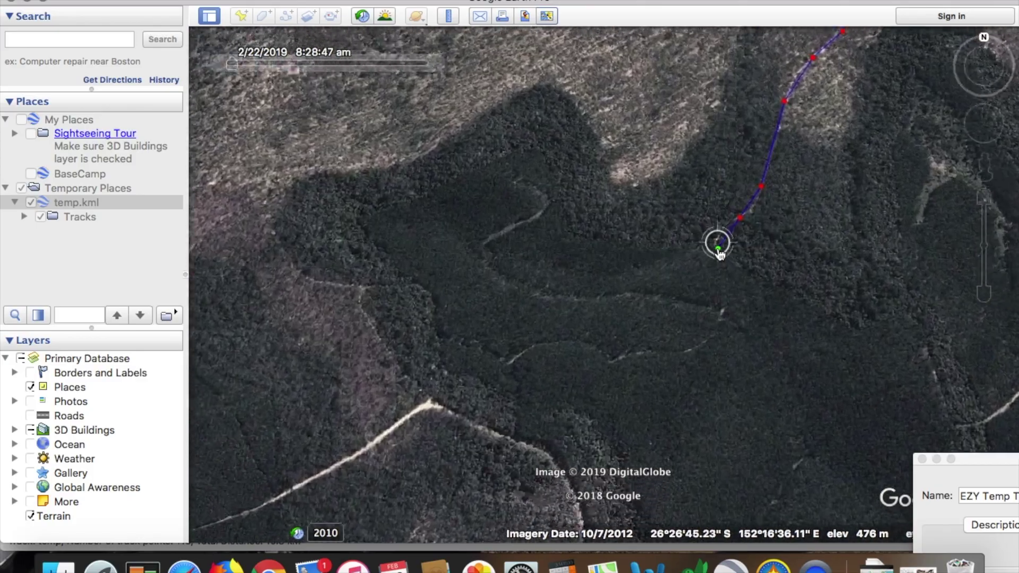
scroll(720, 255, down, 3)
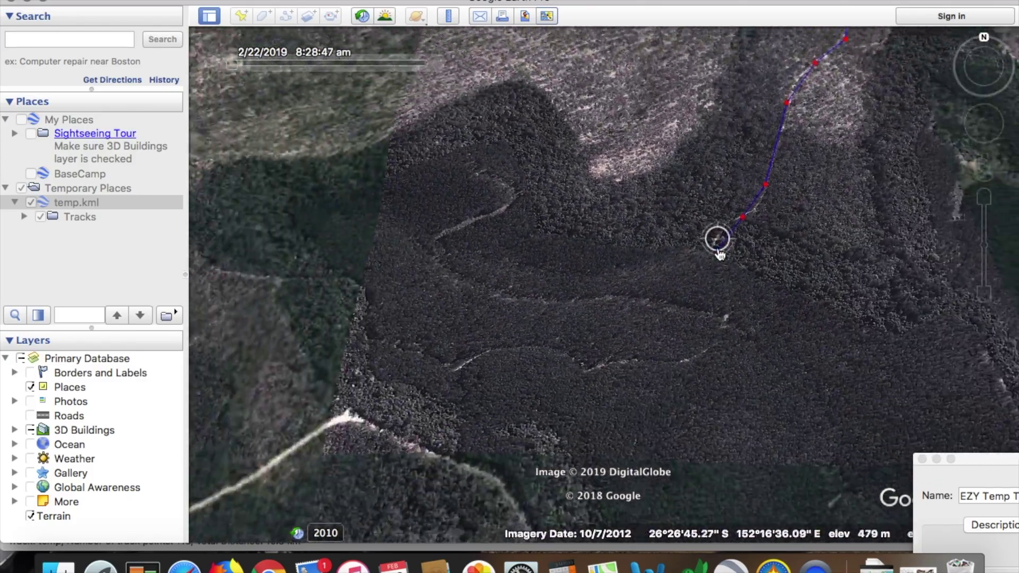
scroll(720, 255, up, 3)
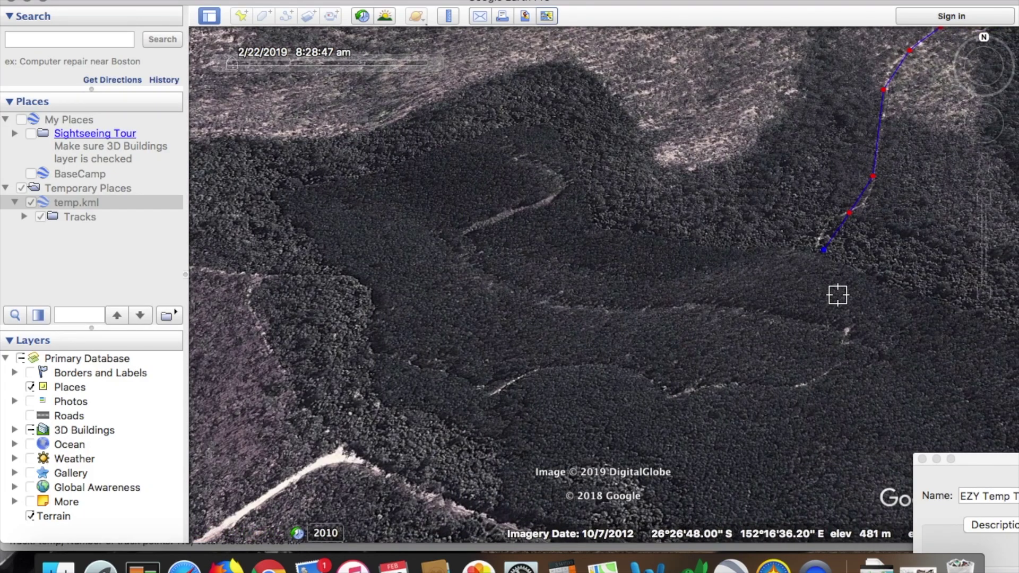
Trace the path south around the plantation's eastern bend and west along its lower winding trail
click(839, 293)
click(843, 338)
click(828, 373)
click(782, 385)
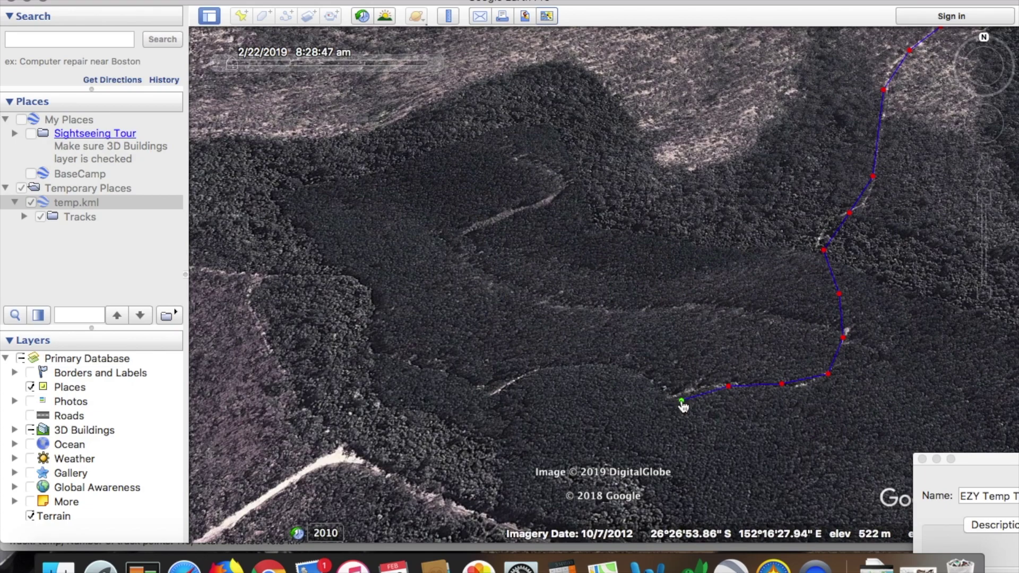
click(598, 365)
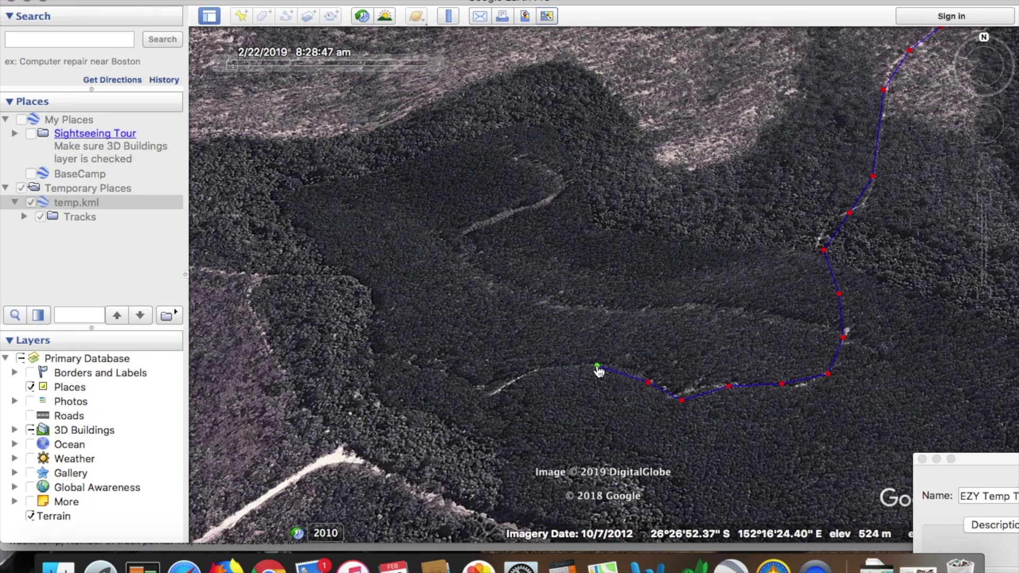
click(543, 366)
click(499, 391)
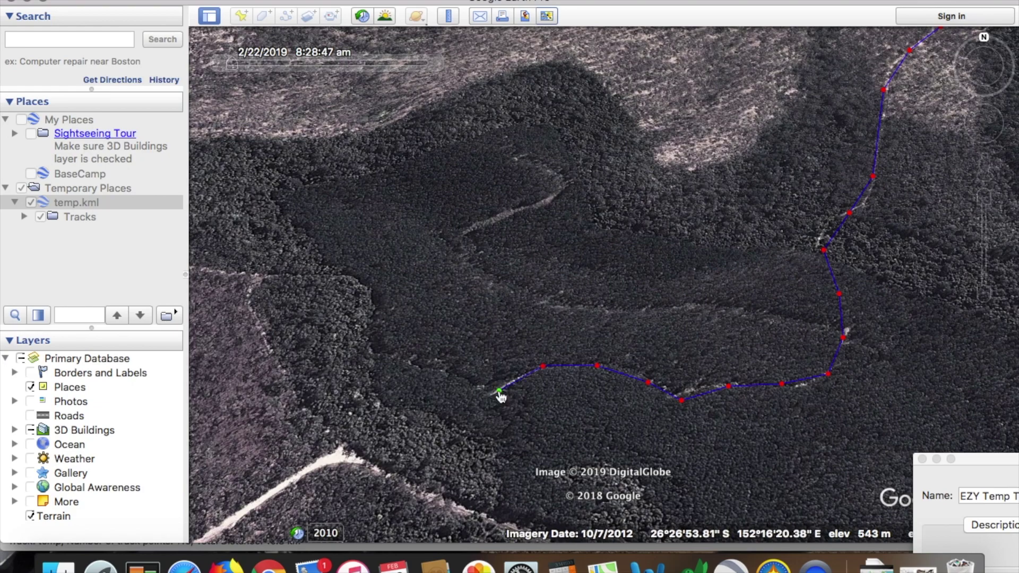
Extend the path northwest from the lower plantation trail to the forest's western edge north of the dirt-road bend
click(442, 370)
scroll(440, 366, down, 3)
click(414, 363)
click(383, 314)
click(323, 311)
click(274, 302)
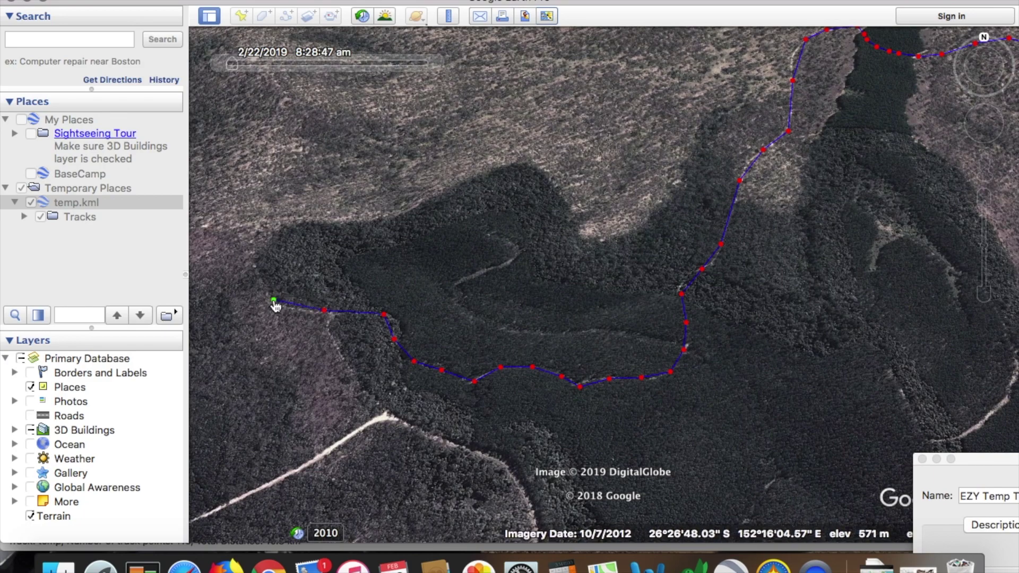
scroll(276, 306, down, 3)
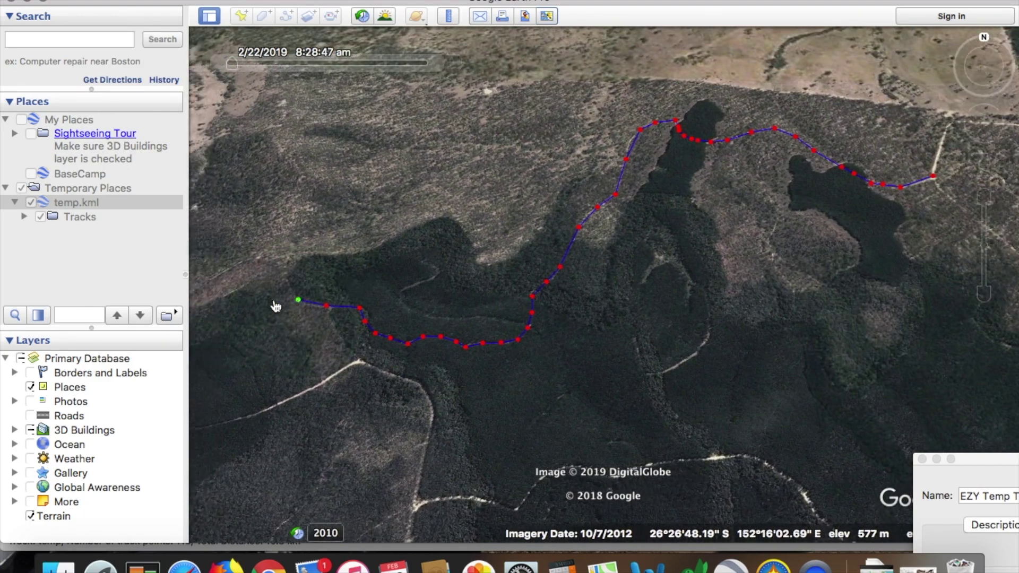
Continue the path northwest onto the light bush trail, following its dip southwest and its rise back northwest
scroll(275, 307, left, 5)
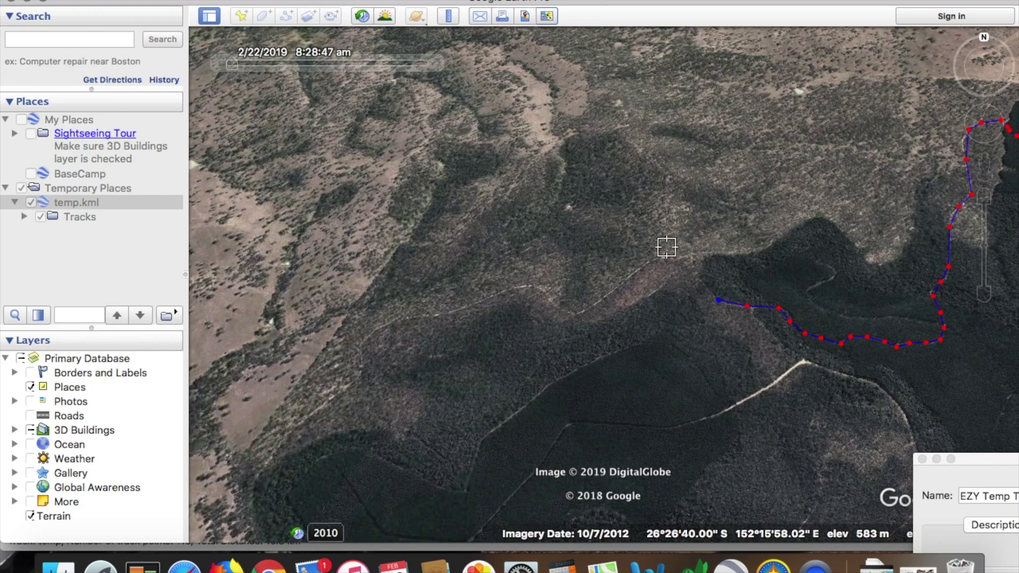
click(696, 277)
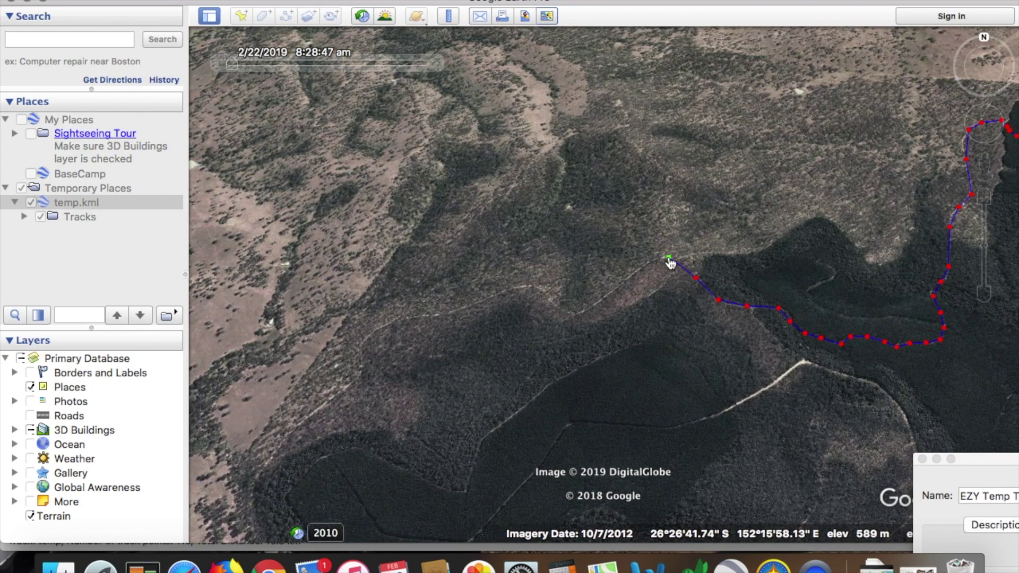
click(626, 280)
click(602, 301)
click(583, 313)
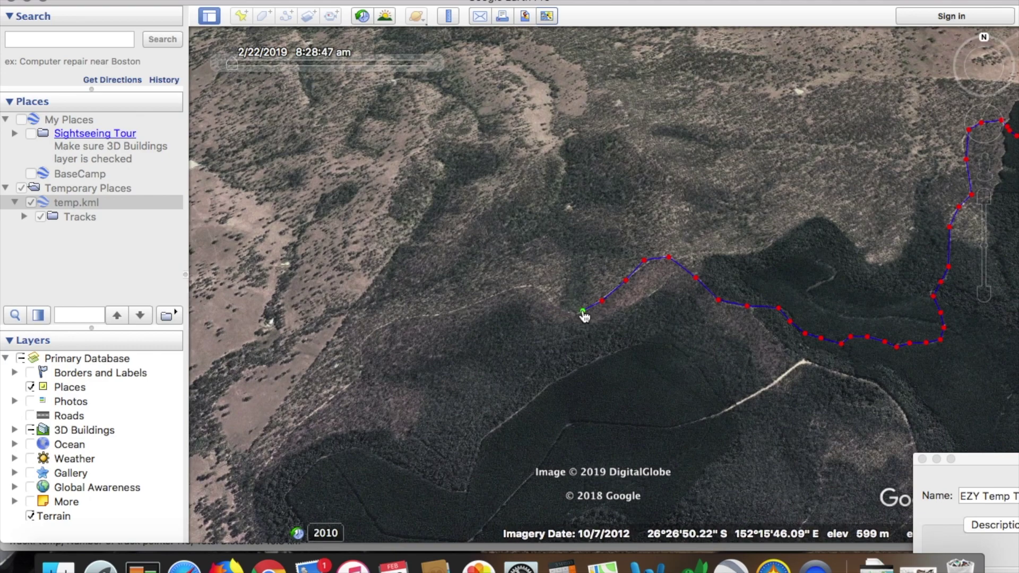
click(555, 303)
click(539, 285)
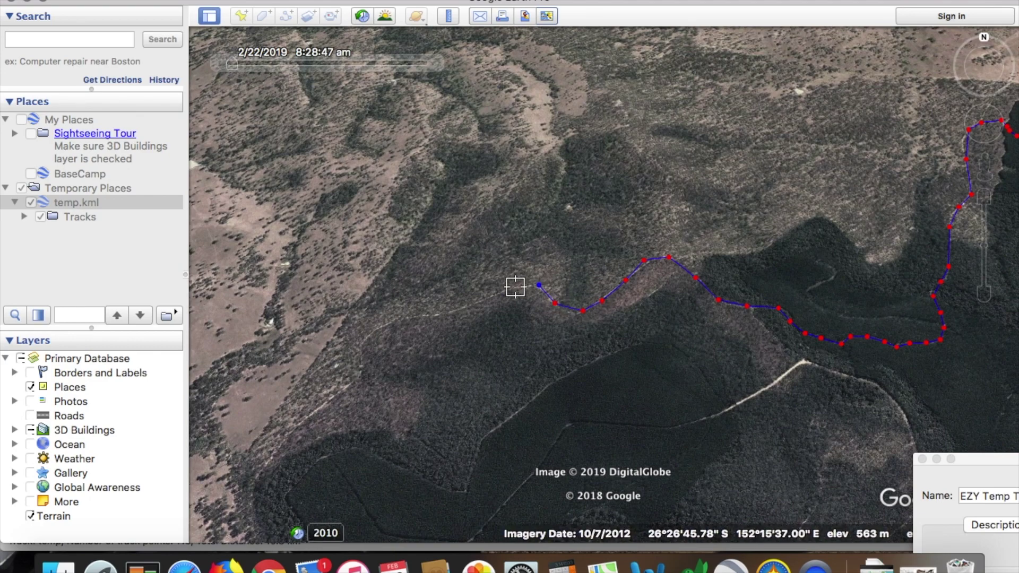
Trace the path west along the bush trail and southwest beside the edge of the open country
click(400, 317)
click(373, 329)
click(345, 391)
click(315, 411)
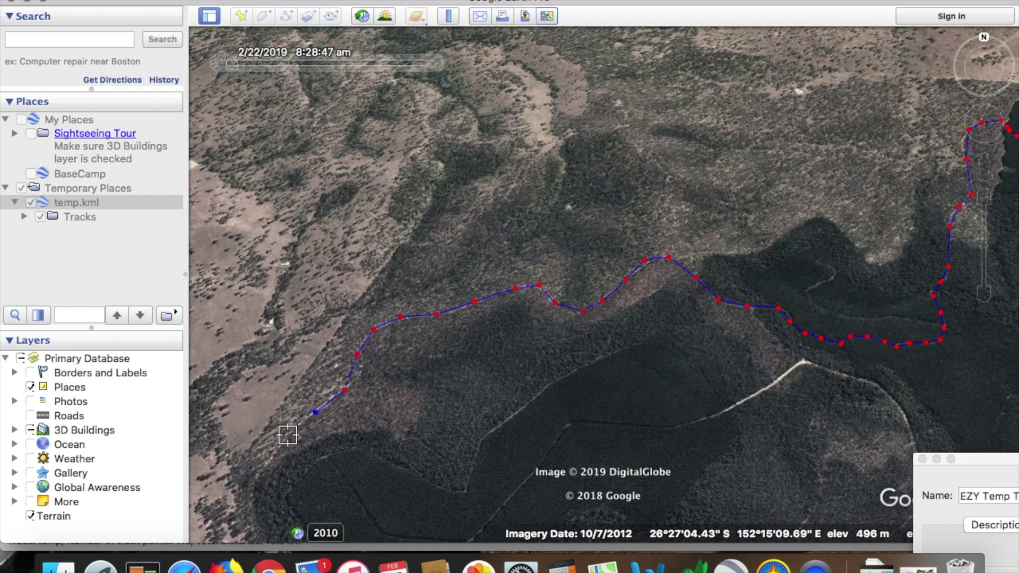
Continue the path around the dark forest's western tip and southeast along the boundary with the open country
key(Left)
key(Down)
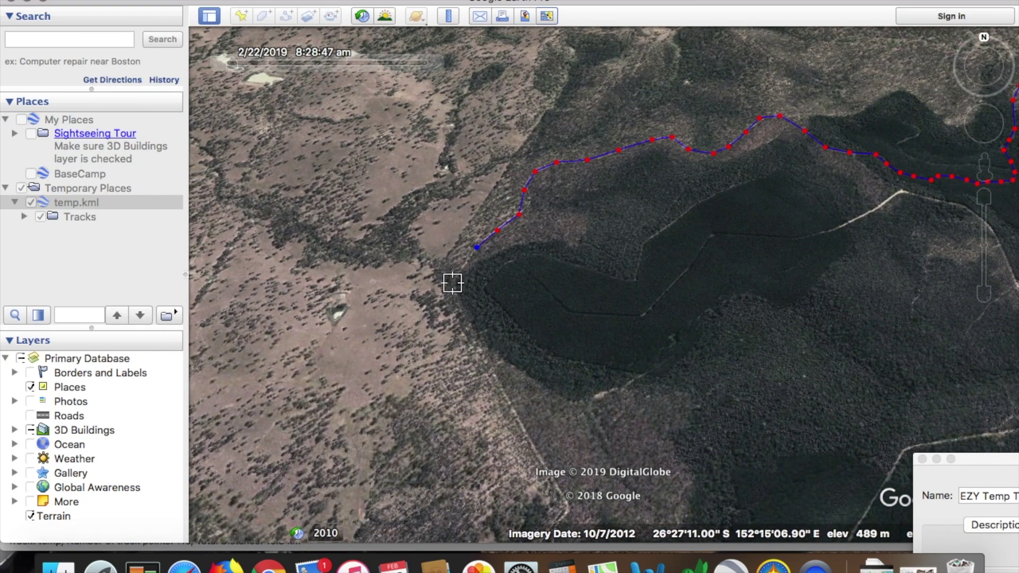
click(454, 282)
click(517, 409)
click(536, 450)
key(Down)
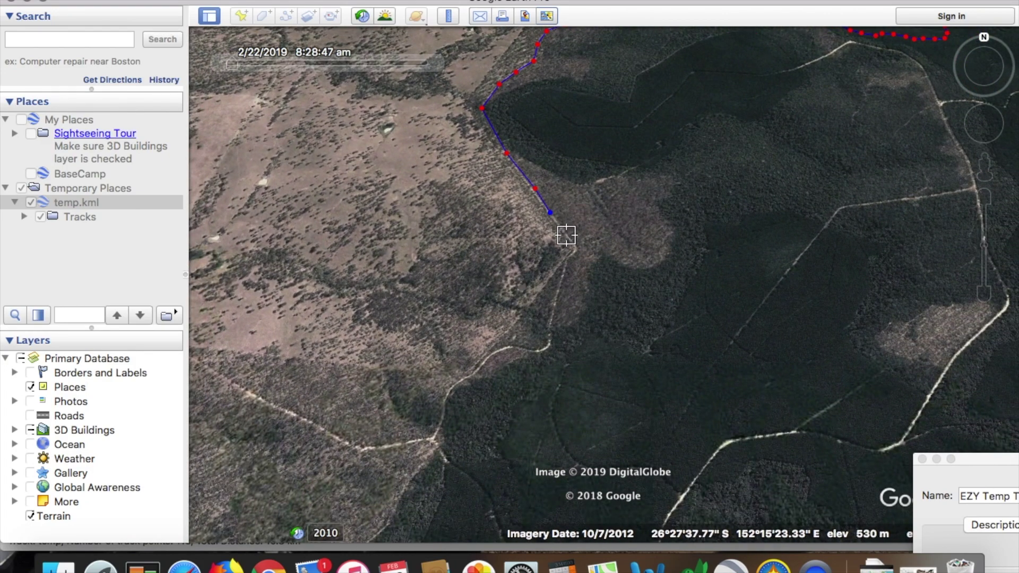
Follow the trail south and southwest with path points, ending at the dirt-track junction
click(574, 255)
click(560, 287)
click(552, 329)
click(519, 348)
click(470, 375)
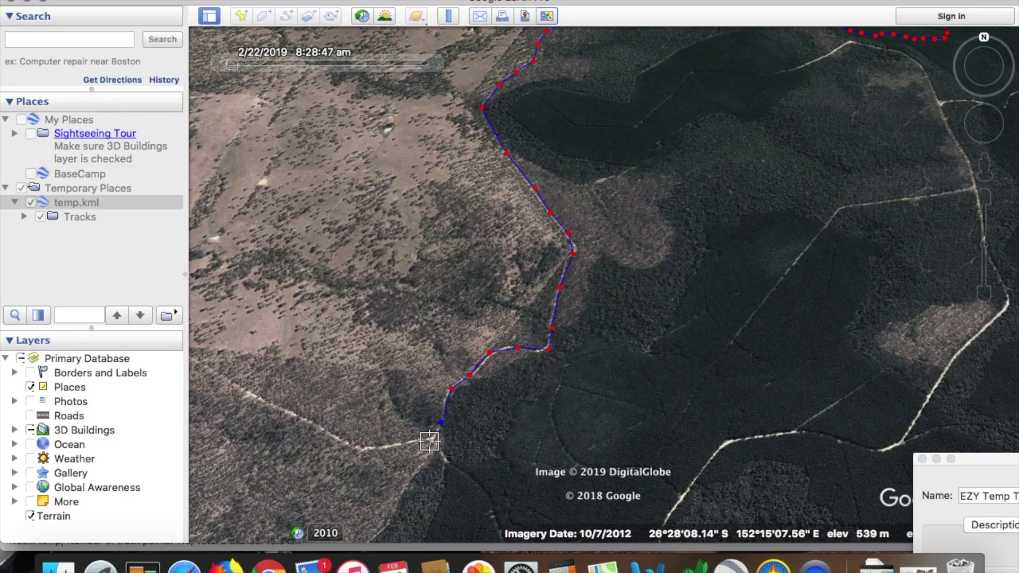
scroll(429, 437, up, 5)
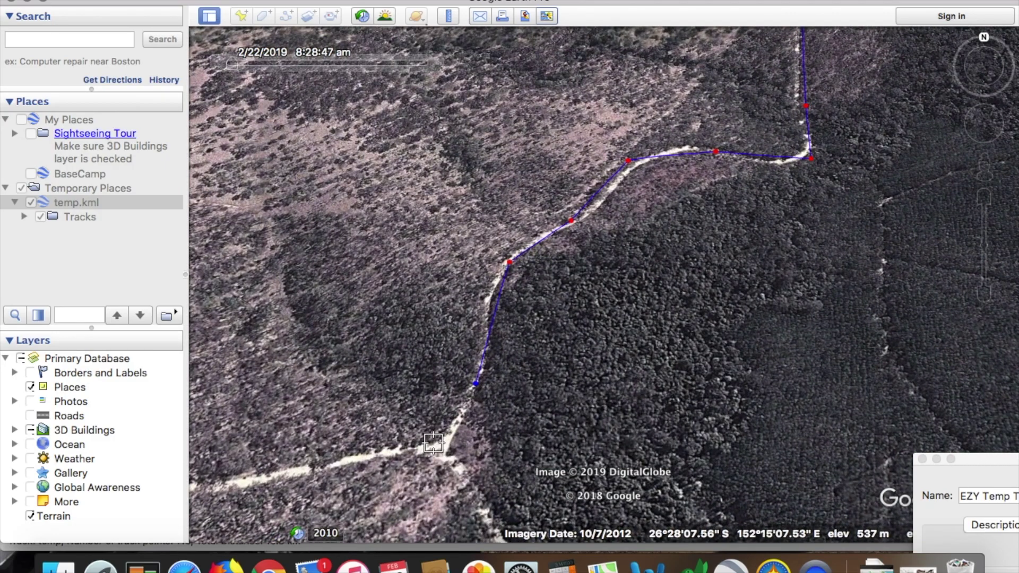
click(450, 442)
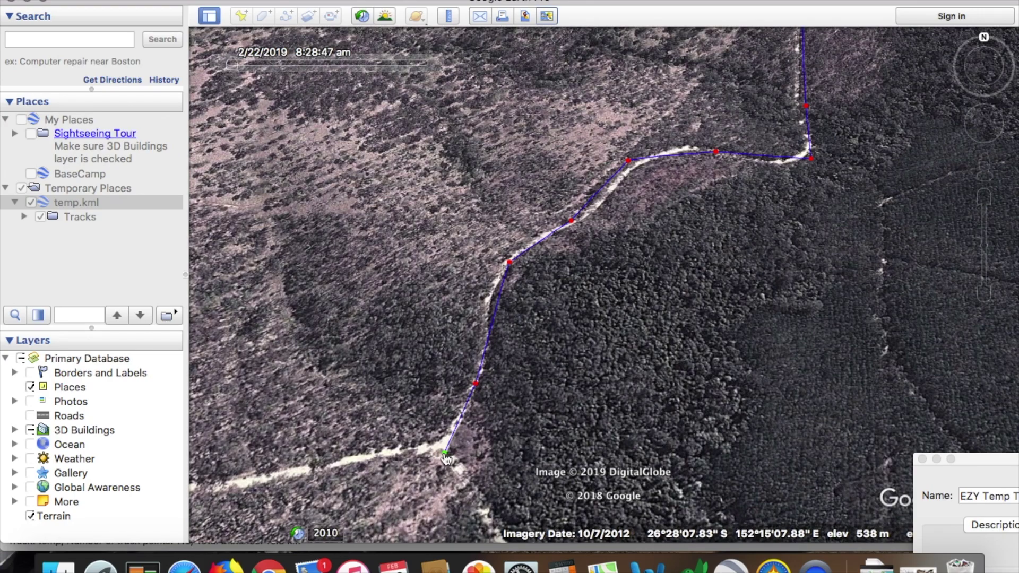
Review the full route against the red track and accept the new EZY Temp Track path
scroll(451, 436, down, 2)
scroll(453, 431, down, 5)
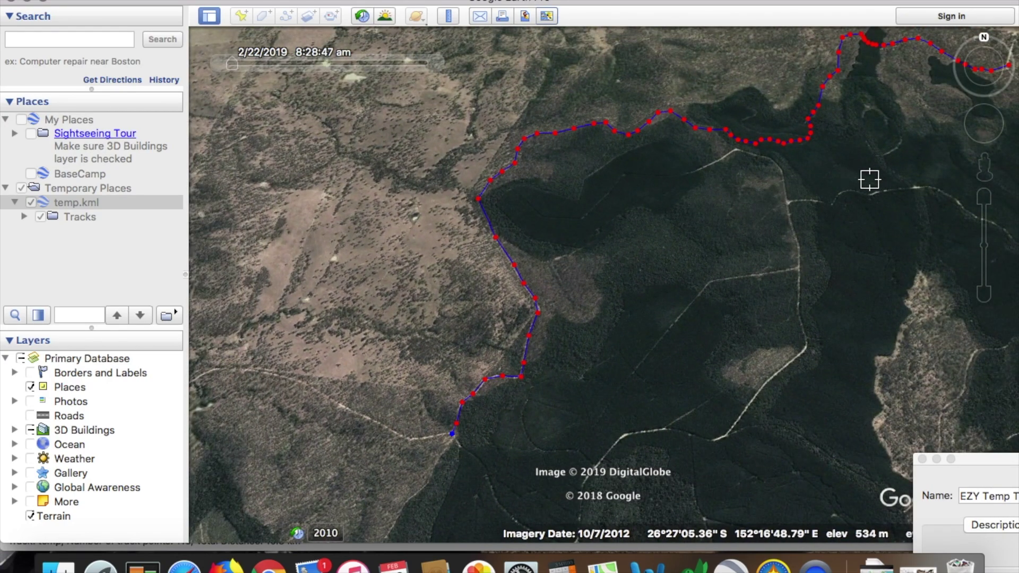
scroll(867, 175, down, 3)
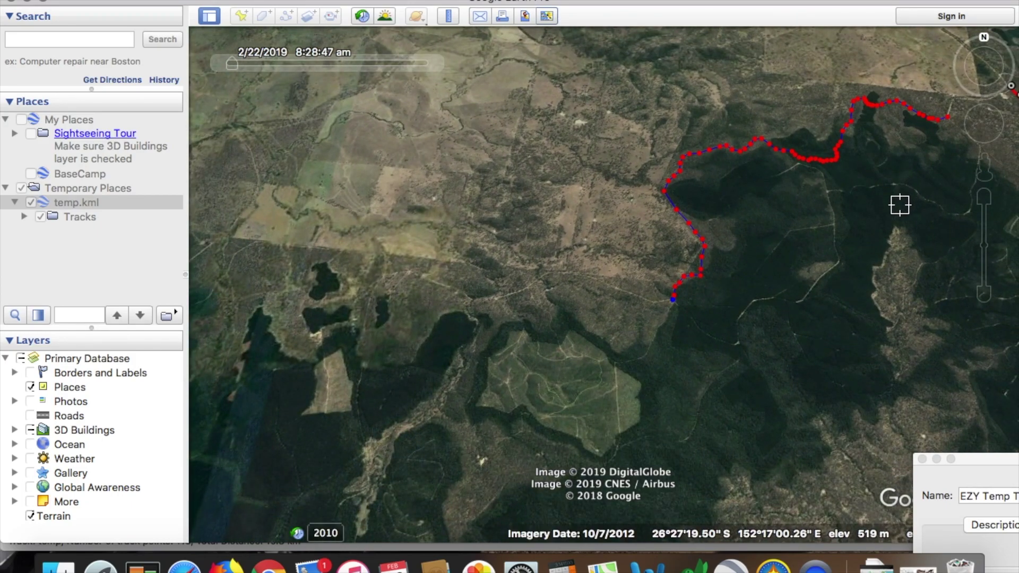
key(Right)
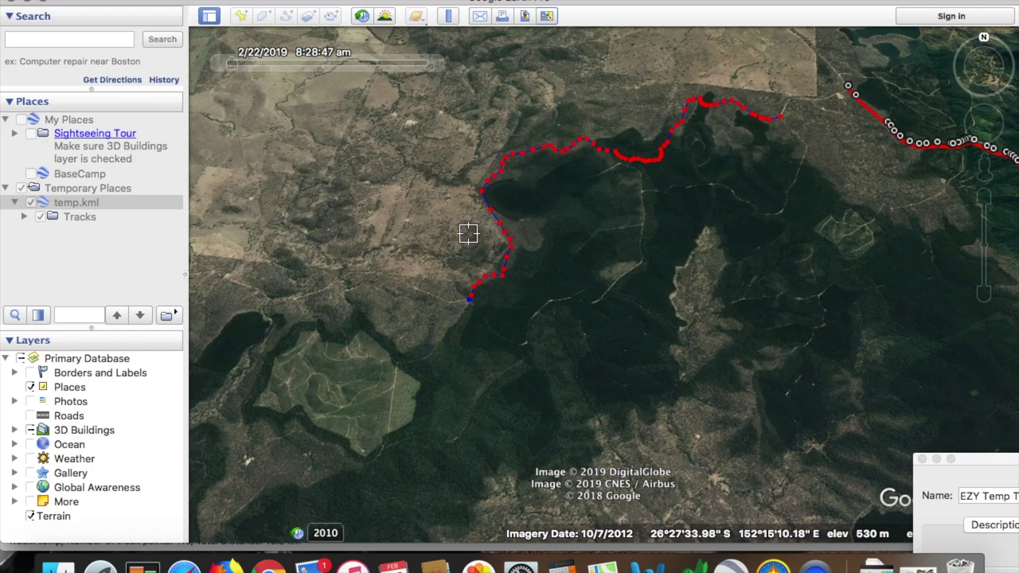
drag(996, 464, 596, 64)
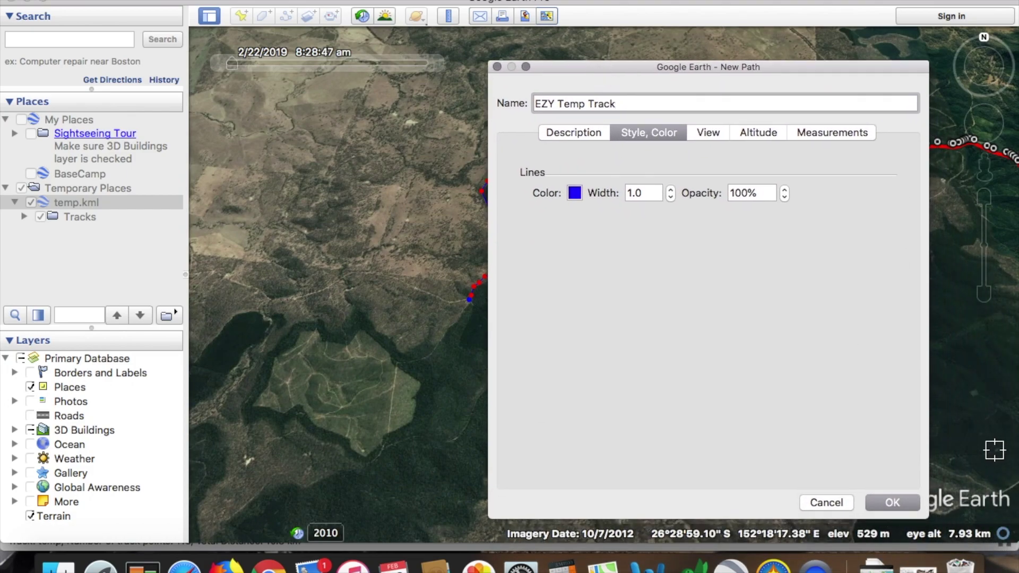
click(894, 501)
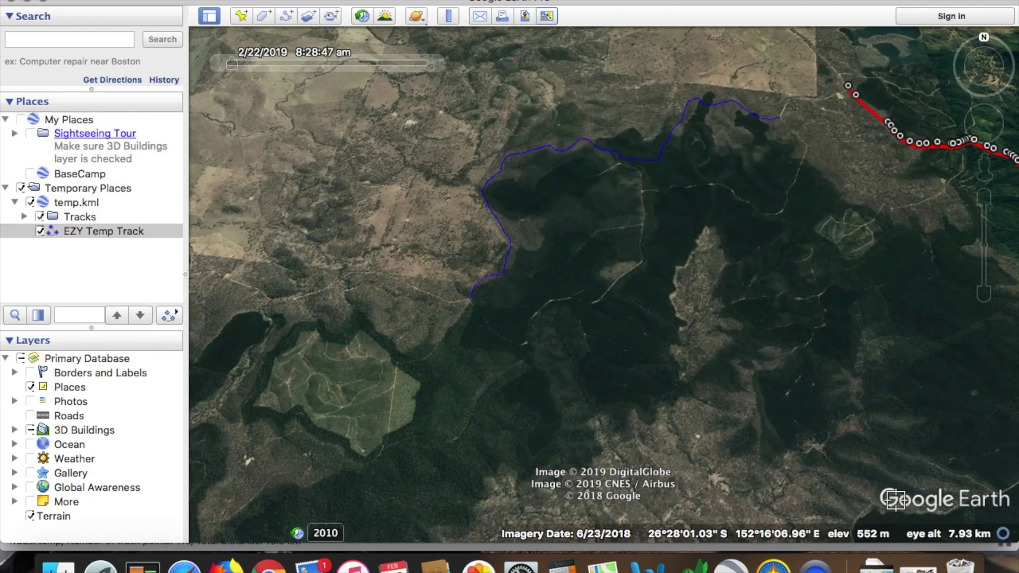
Save the EZY Temp Track path as a KMZ file in Downloads, replacing the existing file
click(82, 210)
click(90, 232)
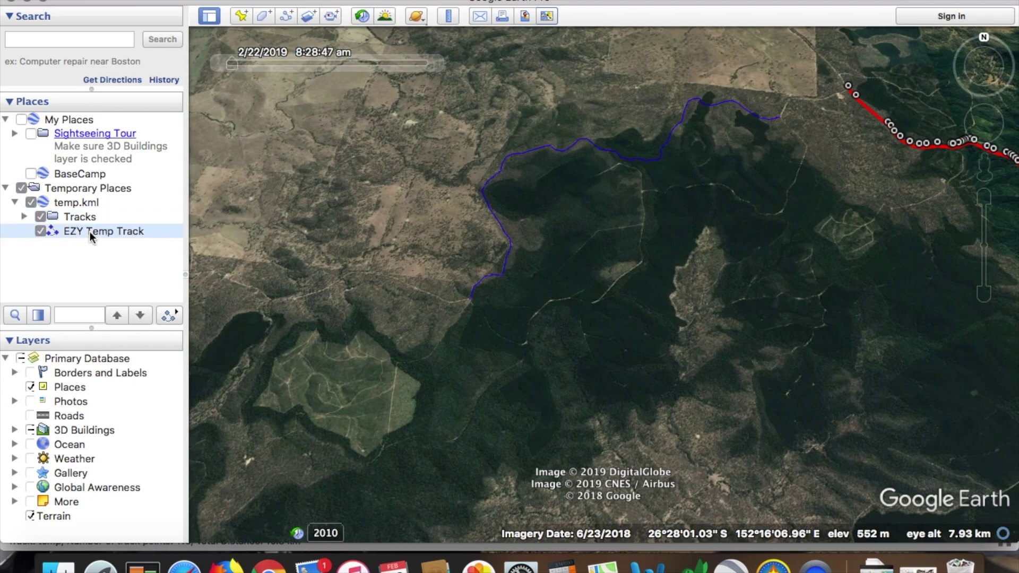
click(159, 1)
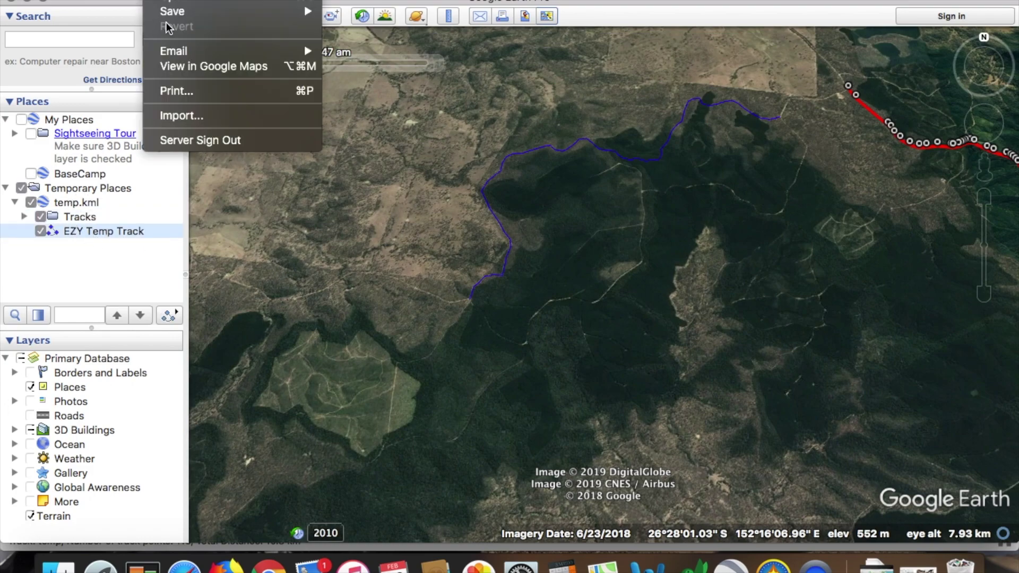
mouse_move(170, 12)
click(348, 25)
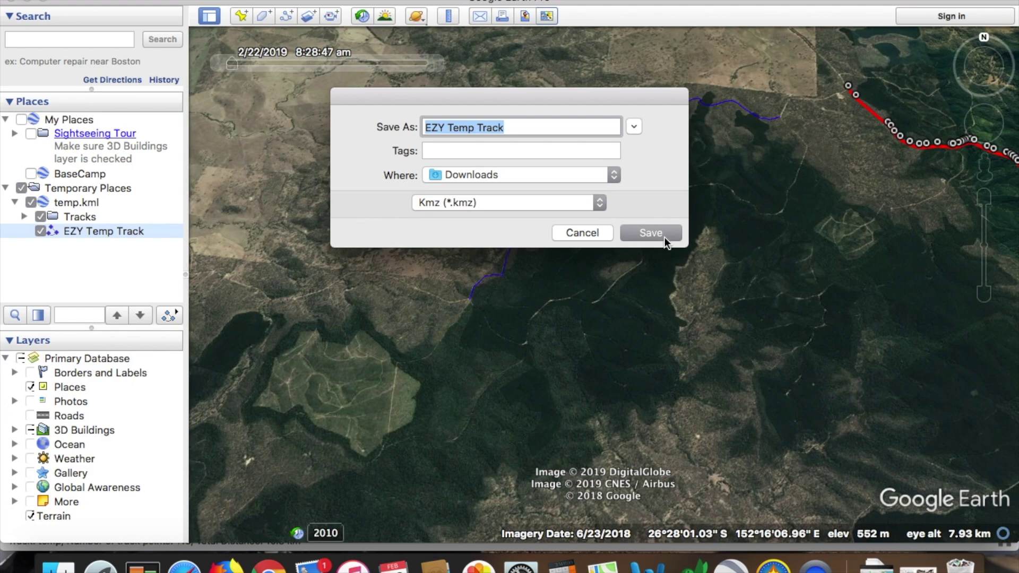
click(658, 234)
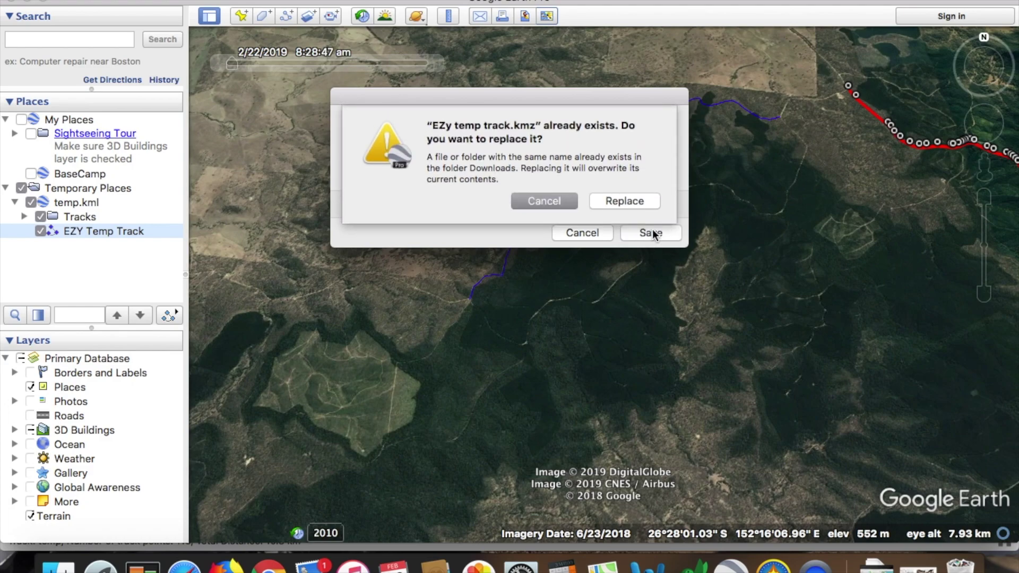
click(623, 201)
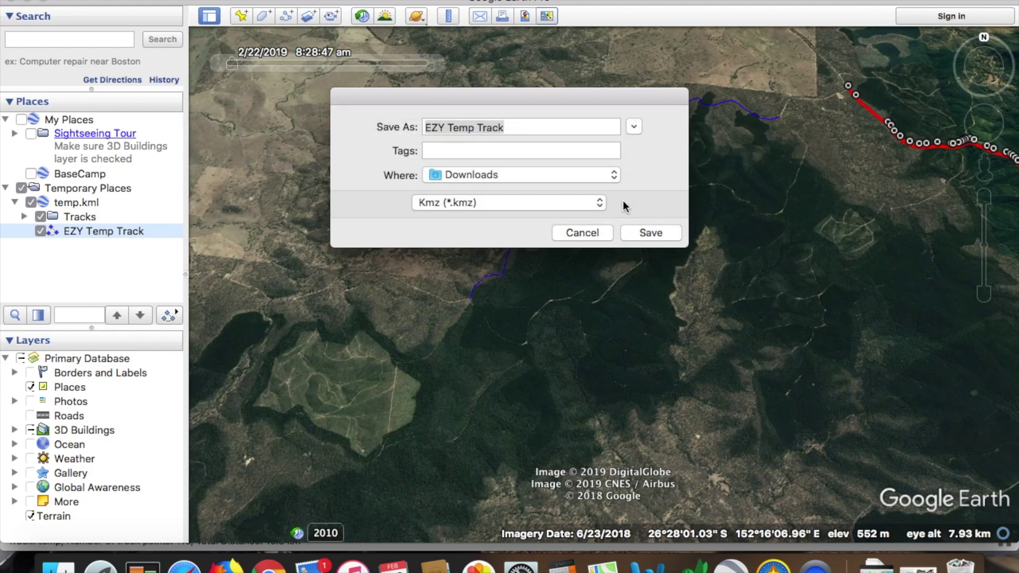